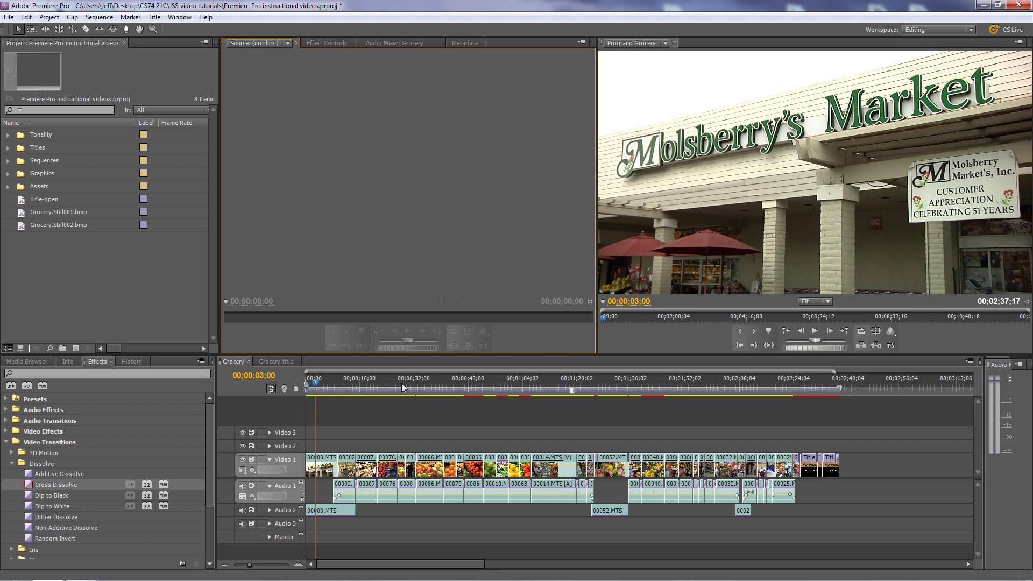
Compare the Grocery-title and Grocery sequences, then park Grocery's playhead on the oranges shot at 00;00;42;16
click(276, 362)
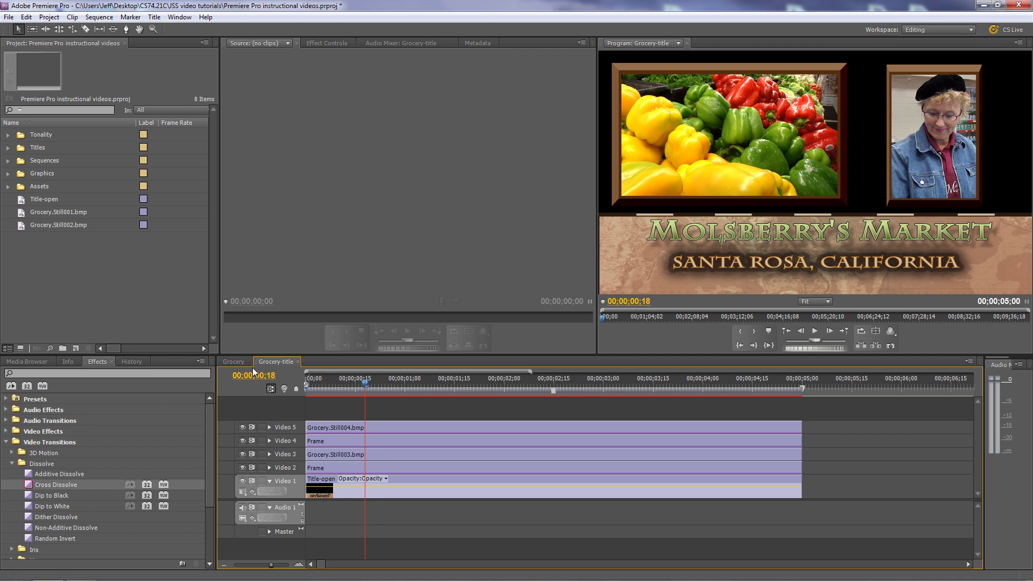
click(240, 361)
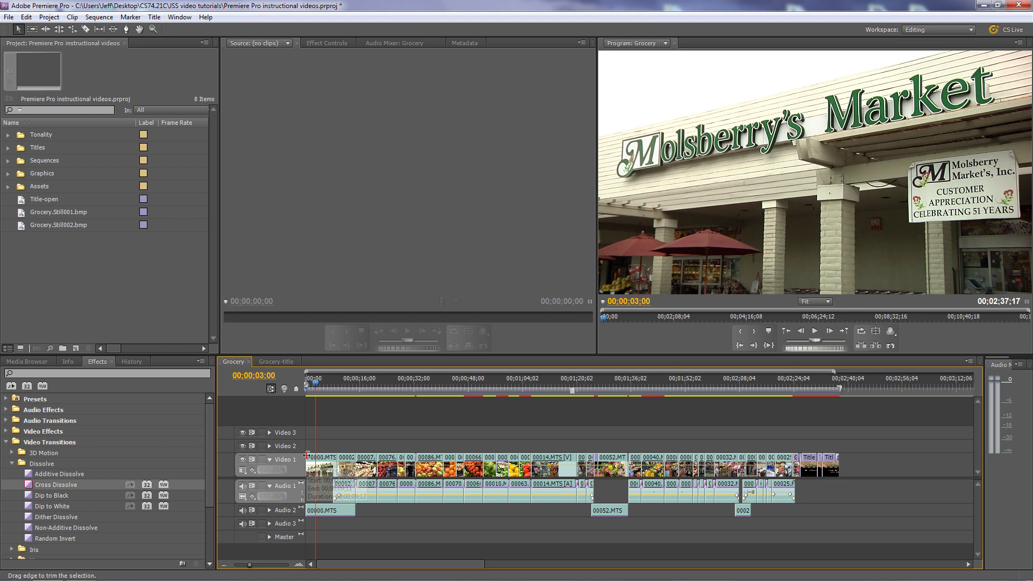
click(294, 361)
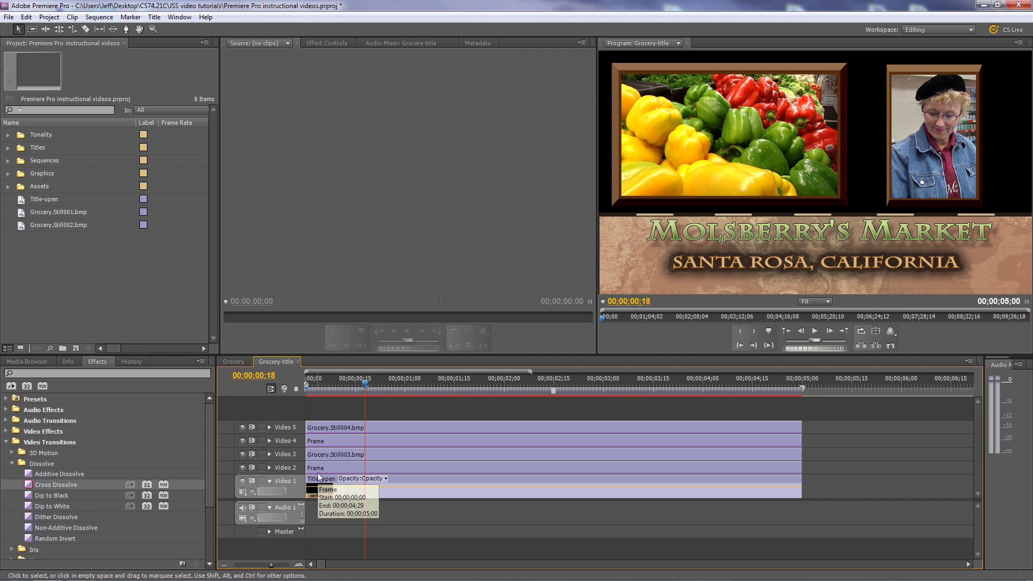
click(234, 362)
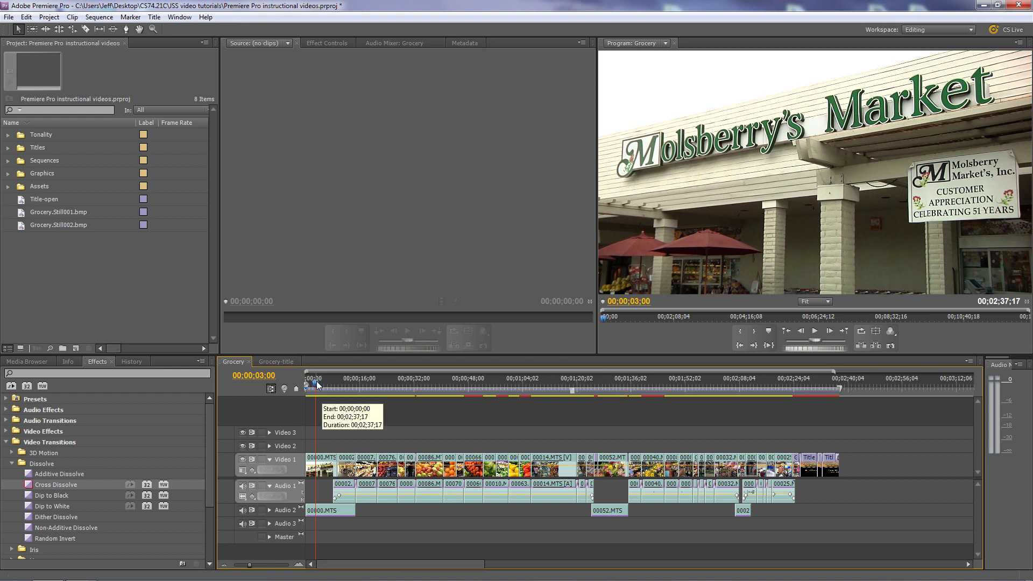
drag(317, 381, 451, 388)
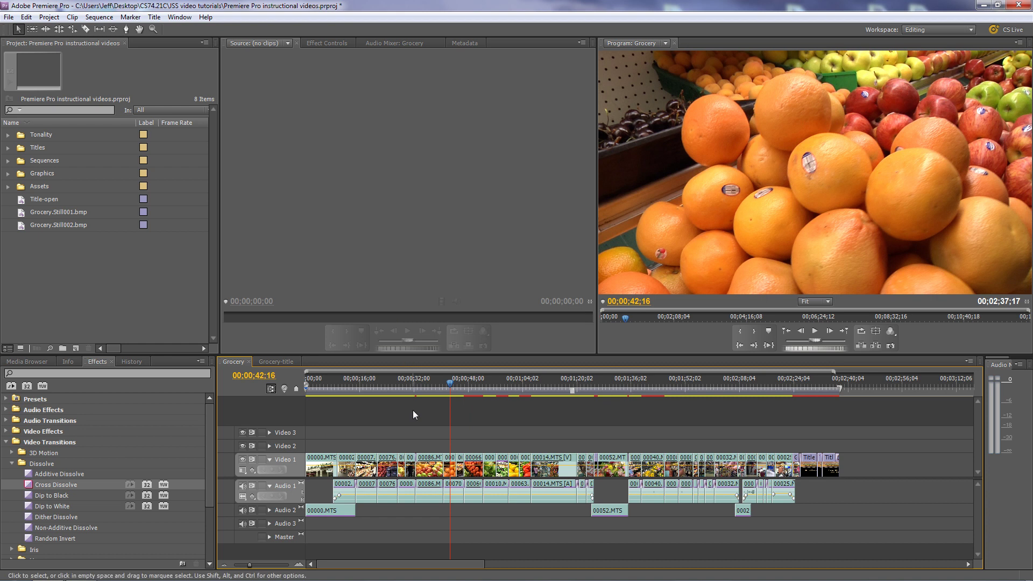
Review the media export settings and format list (FLV | F4V), then close them unchanged
click(7, 17)
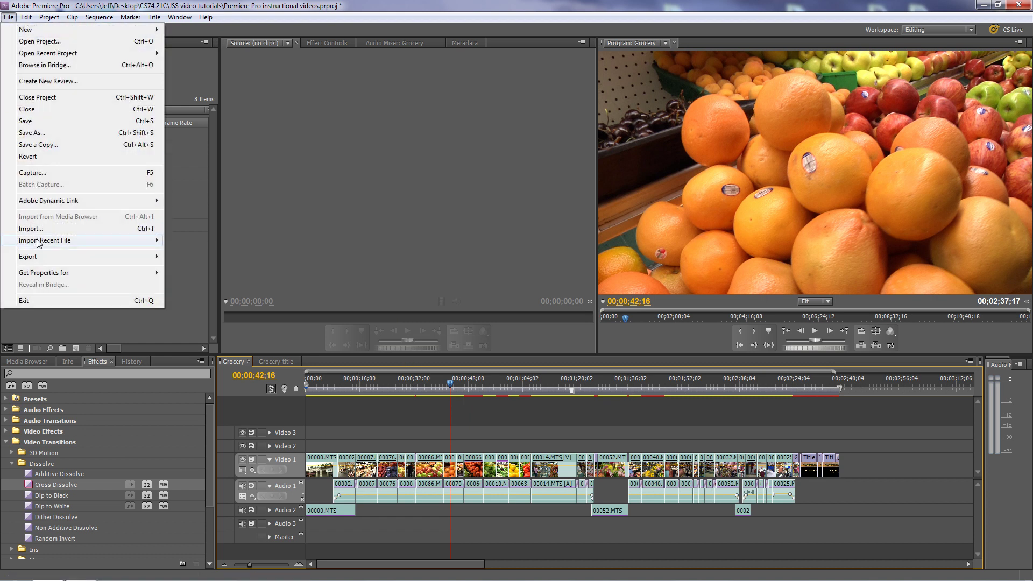
mouse_move(81, 257)
click(218, 258)
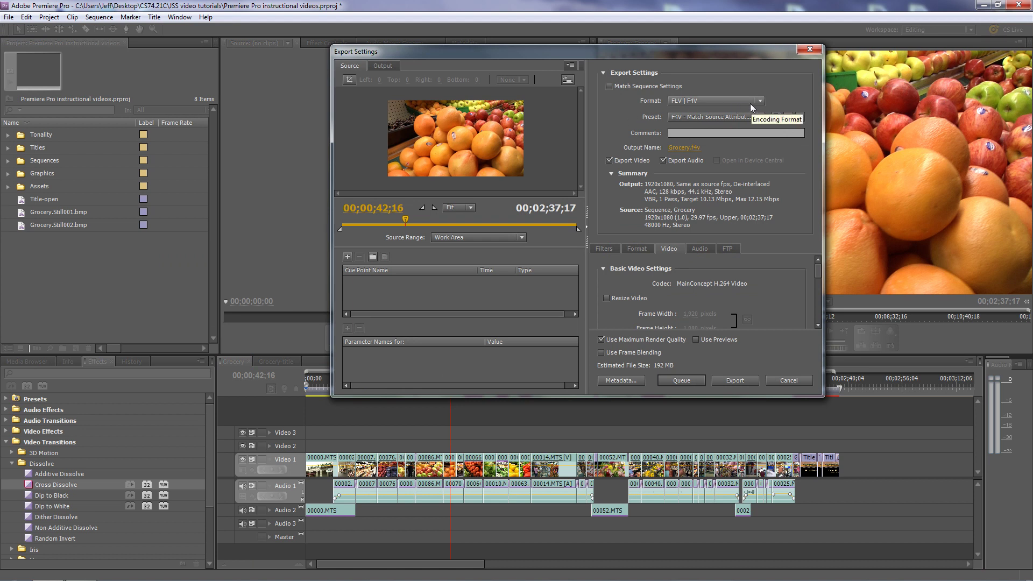
click(760, 101)
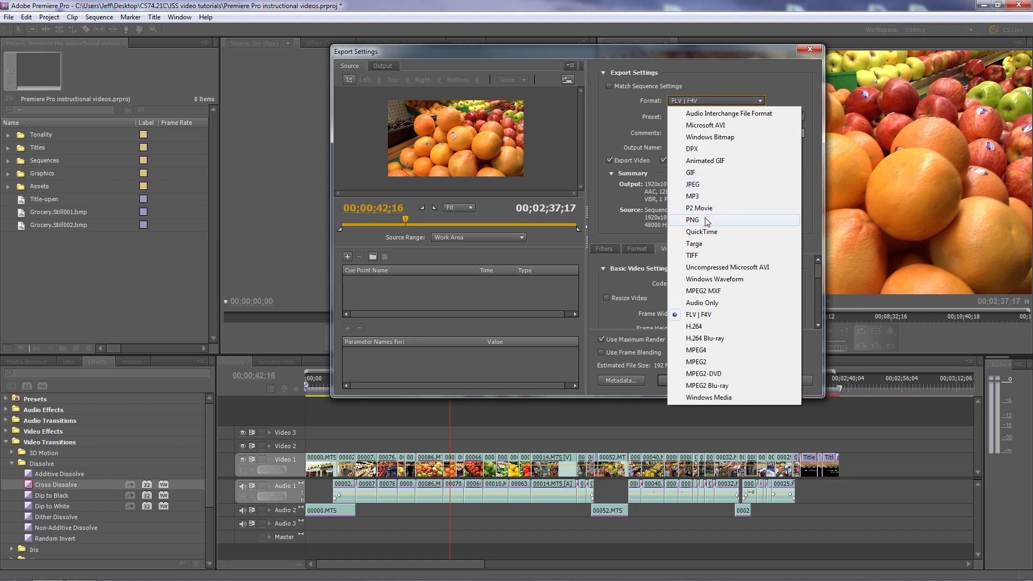
click(733, 64)
click(809, 50)
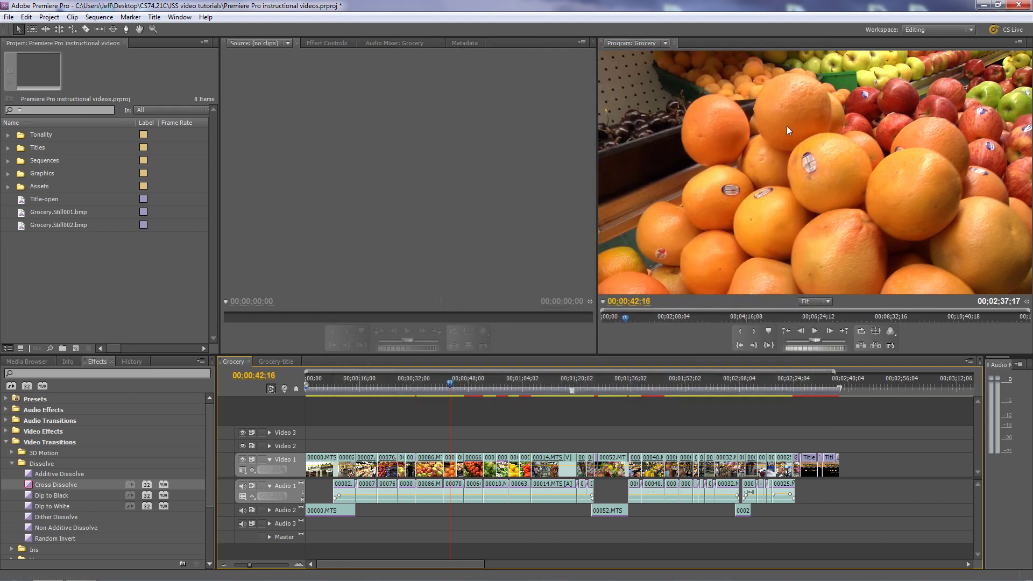
Start exporting the oranges frame as Grocery.Still001, keeping TIFF as the format
click(891, 345)
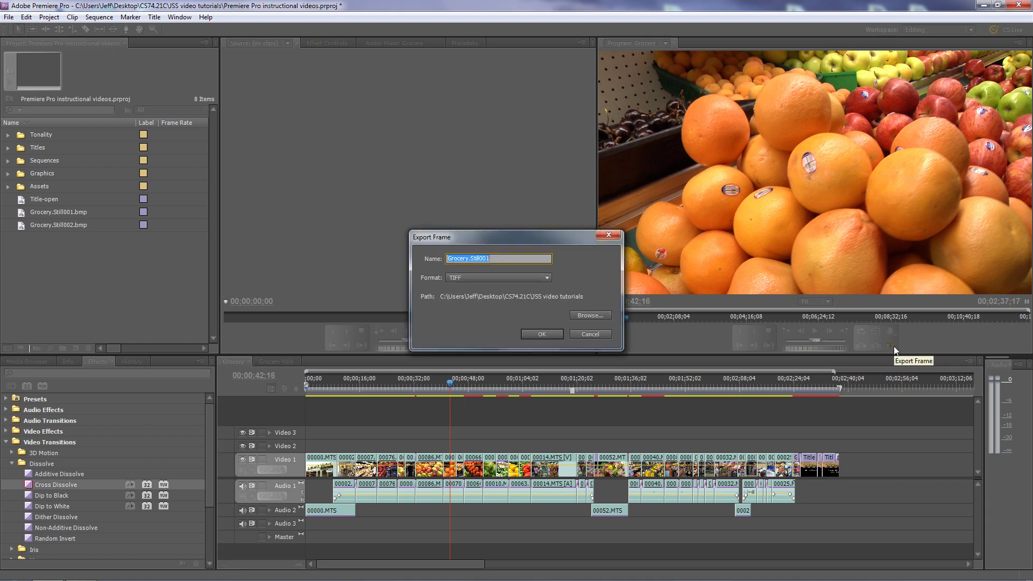
click(547, 278)
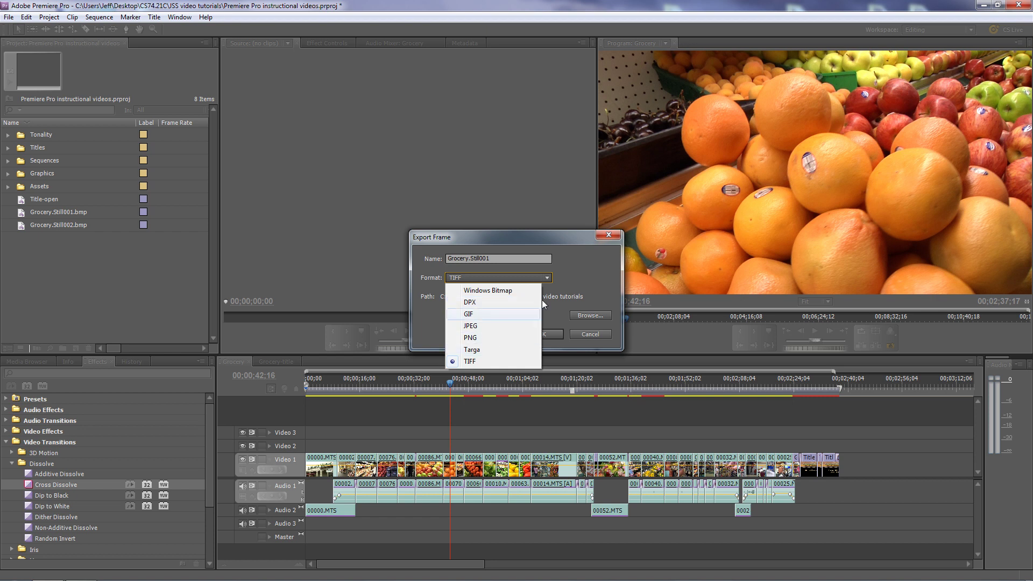
click(484, 359)
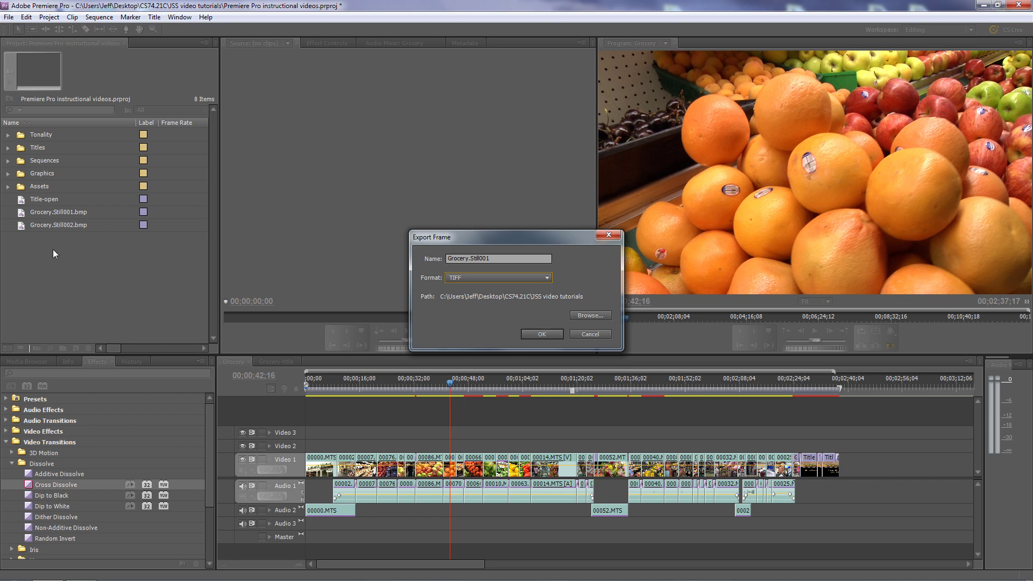
Cancel the frame export and load Grocery.Still001.bmp and Grocery.Still002.bmp into the Source monitor
click(589, 336)
click(24, 215)
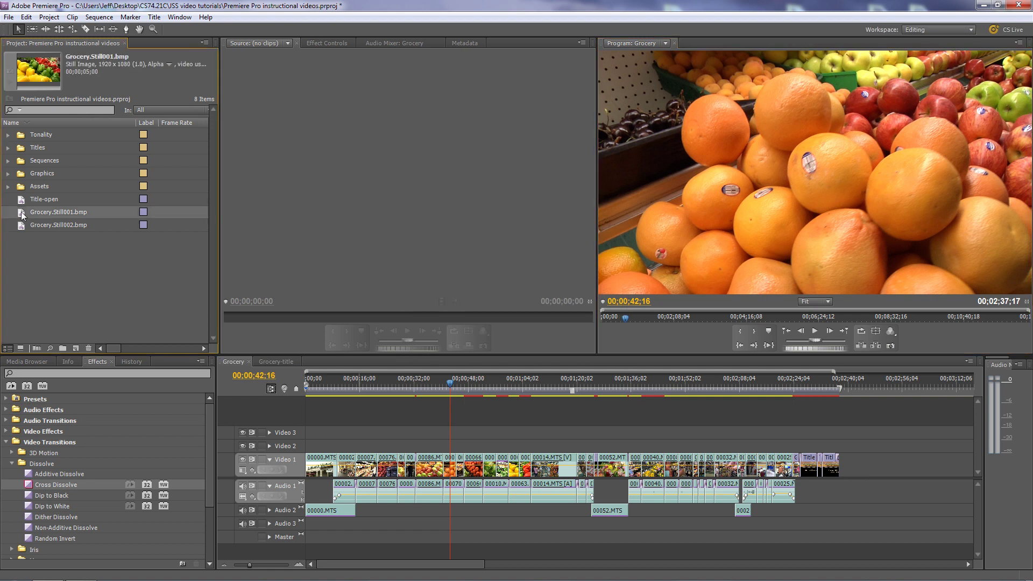
ctrl+click(24, 225)
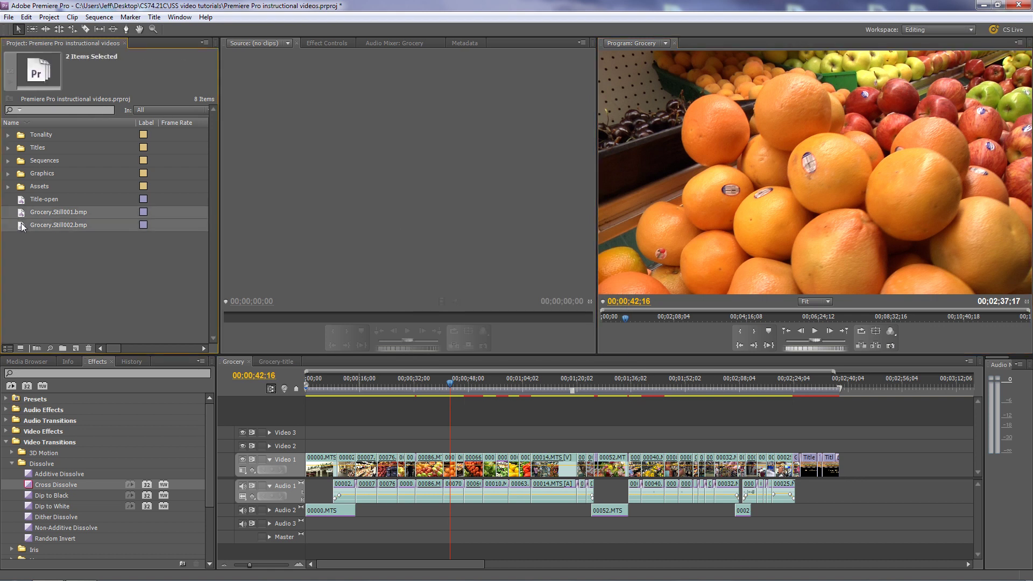
drag(27, 213, 310, 183)
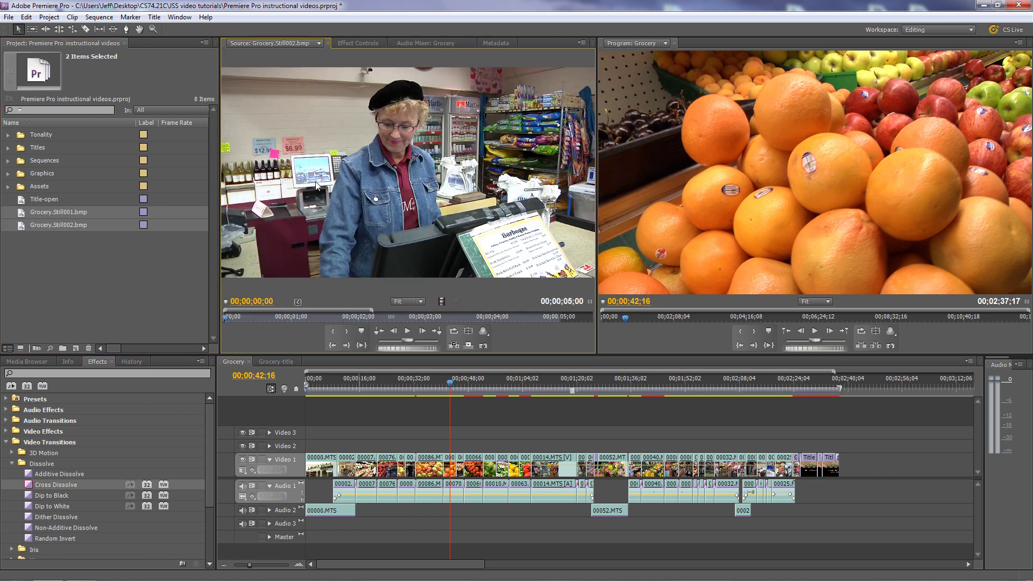
Show the Grocery.Still001.bmp peppers still in the Source monitor, then open and close the Title-open title
click(319, 44)
click(288, 82)
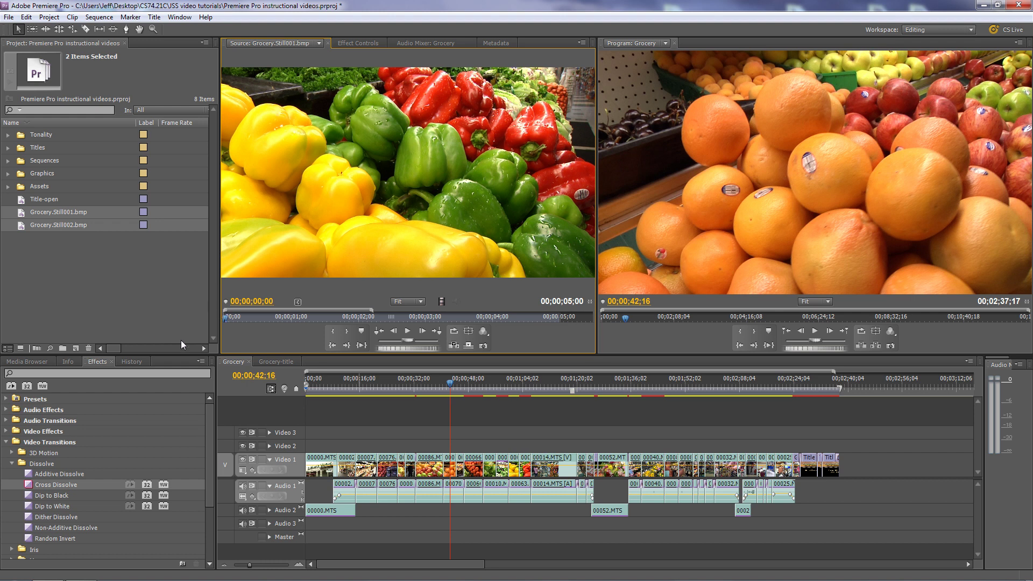
double_click(21, 203)
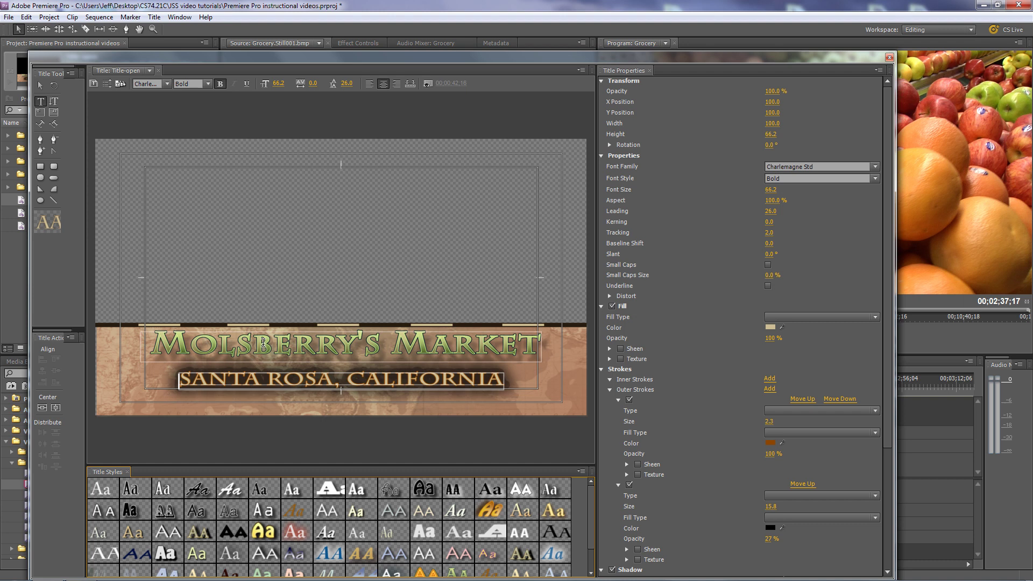
click(889, 57)
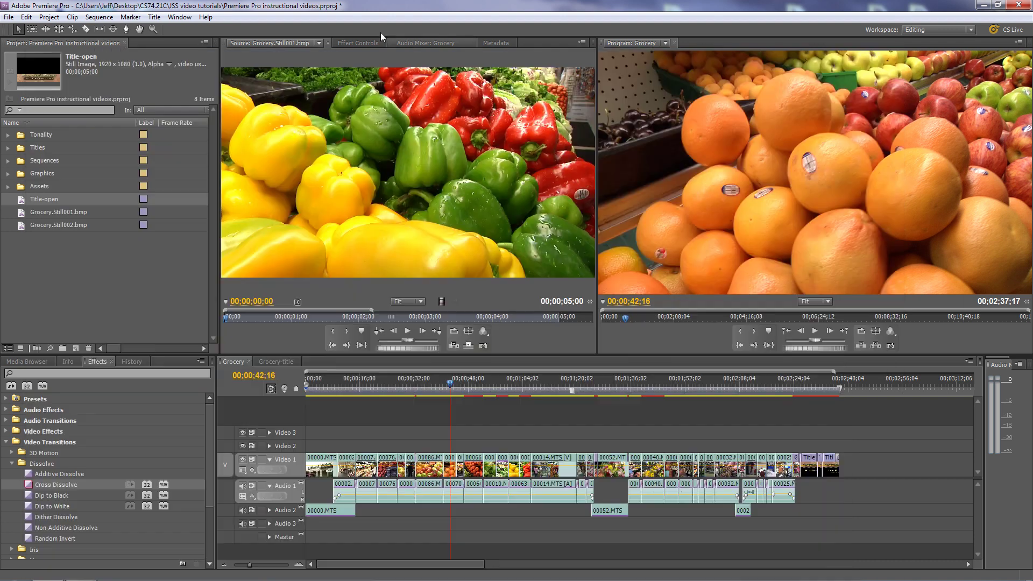
click(154, 17)
mouse_move(167, 31)
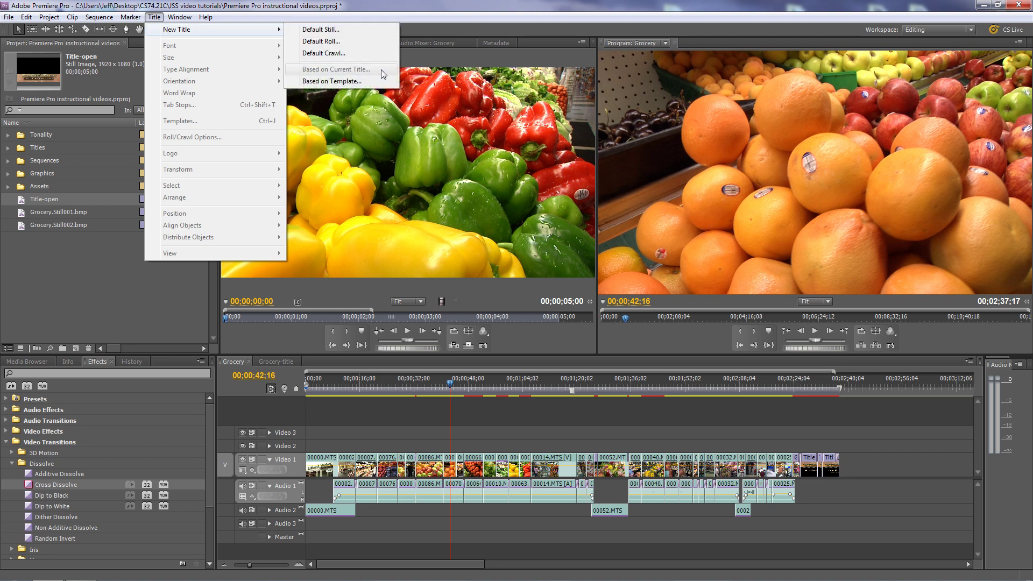
click(369, 84)
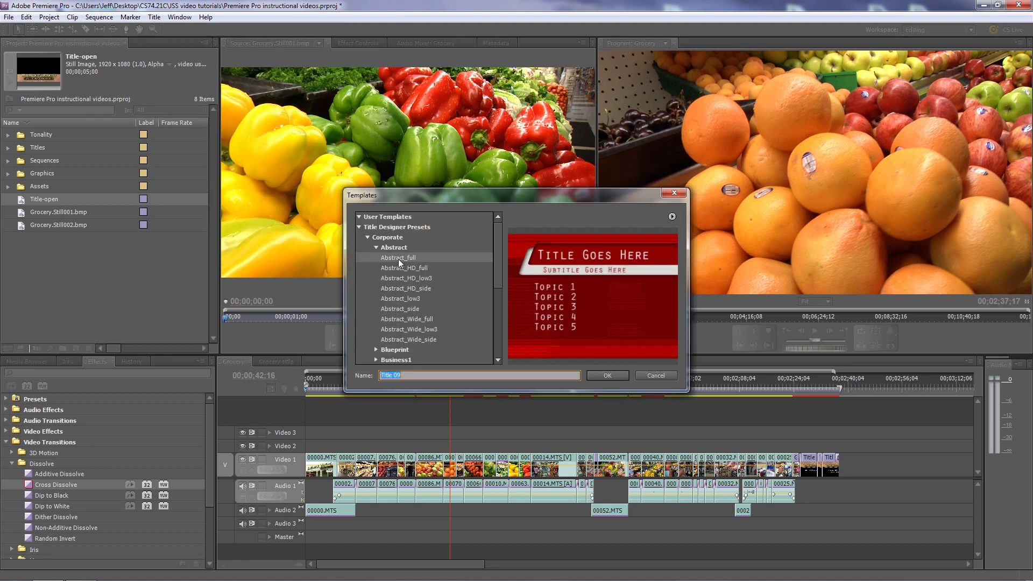
drag(499, 238, 495, 337)
click(370, 338)
click(376, 339)
scroll(496, 313, down, 1)
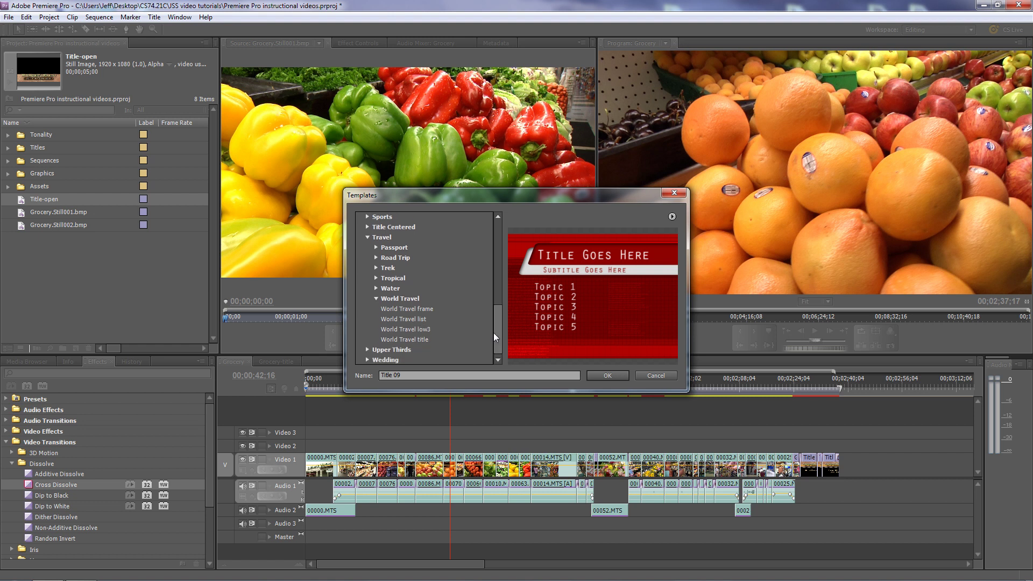
click(391, 329)
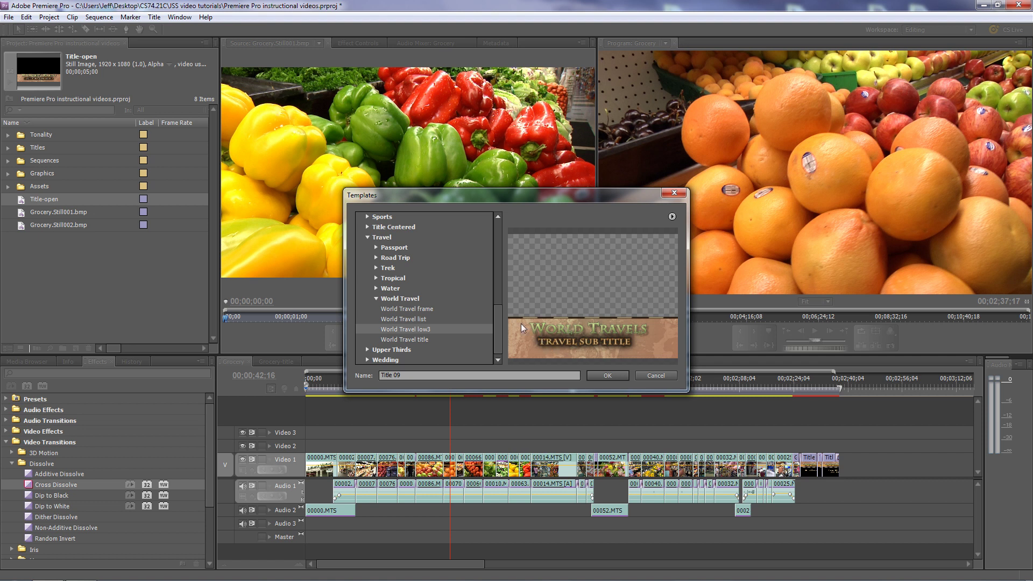
click(657, 375)
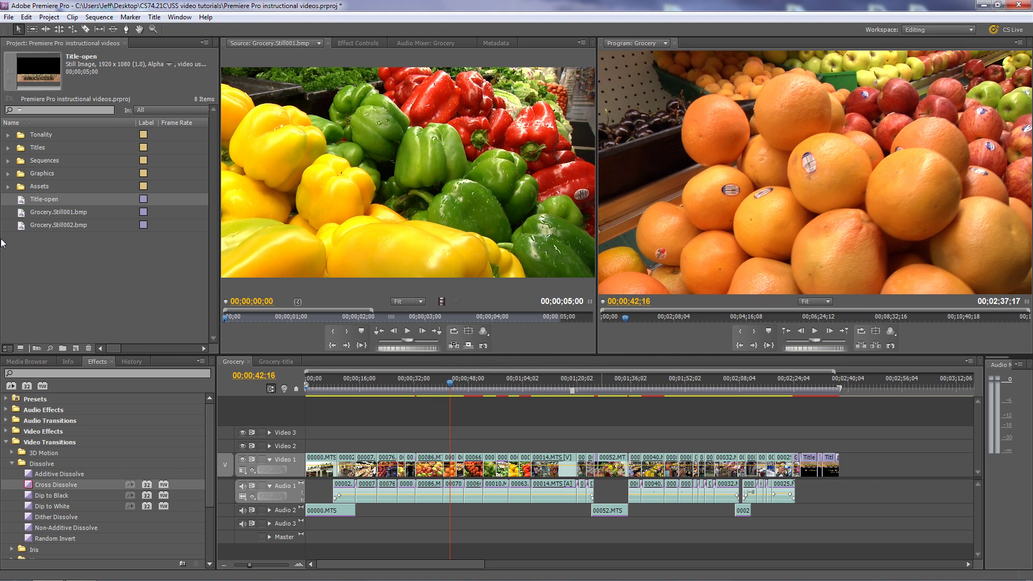
click(28, 258)
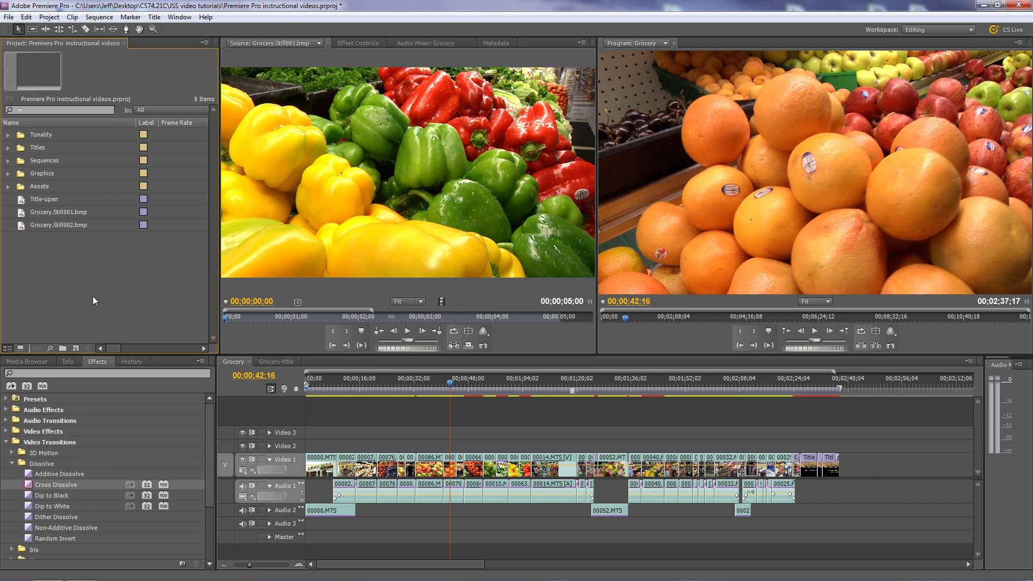
Select Grocery.Still001.bmp and Grocery.Still002.bmp and drag them together to build a new sequence
click(21, 217)
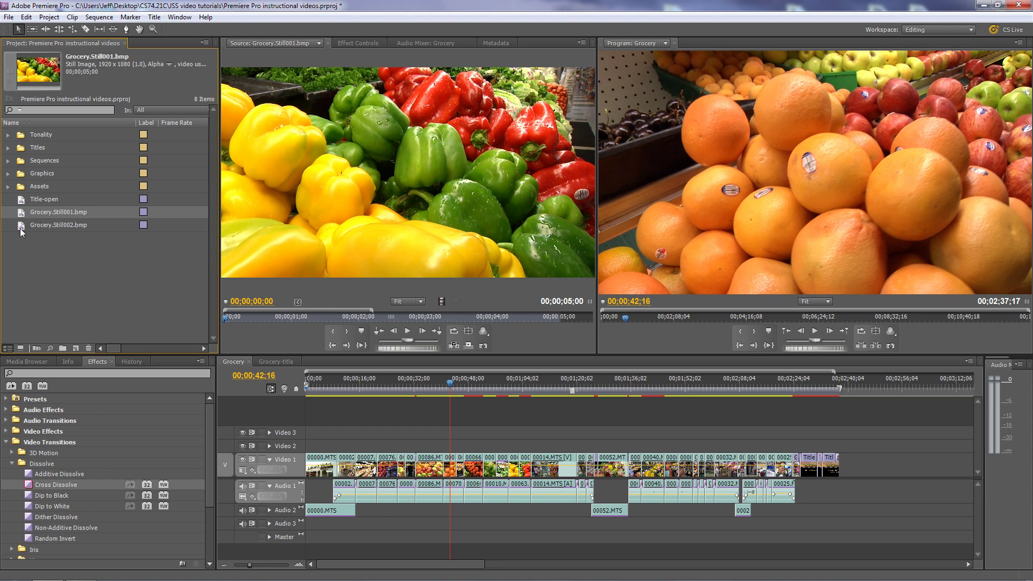
ctrl+click(21, 226)
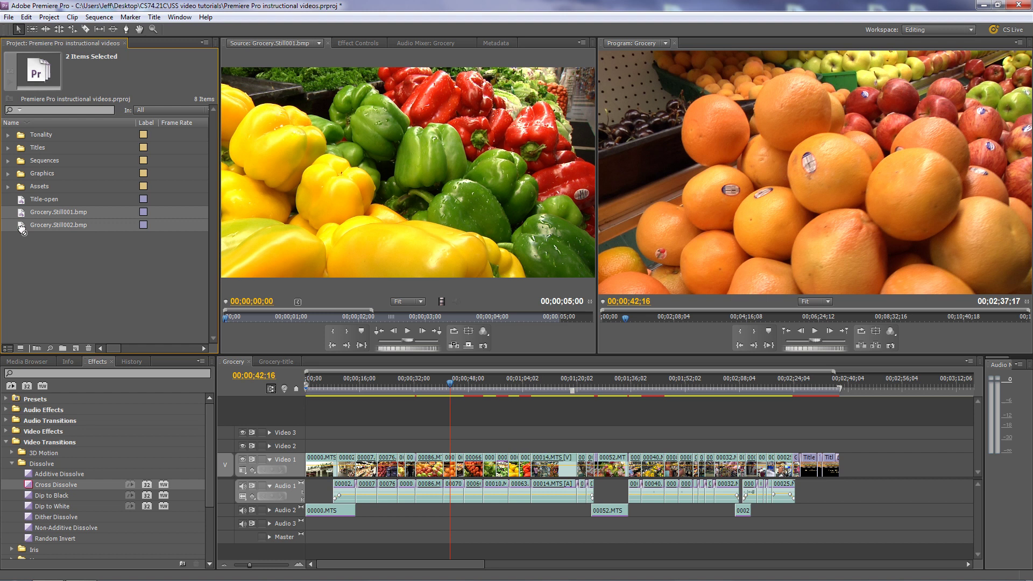
drag(21, 229, 77, 351)
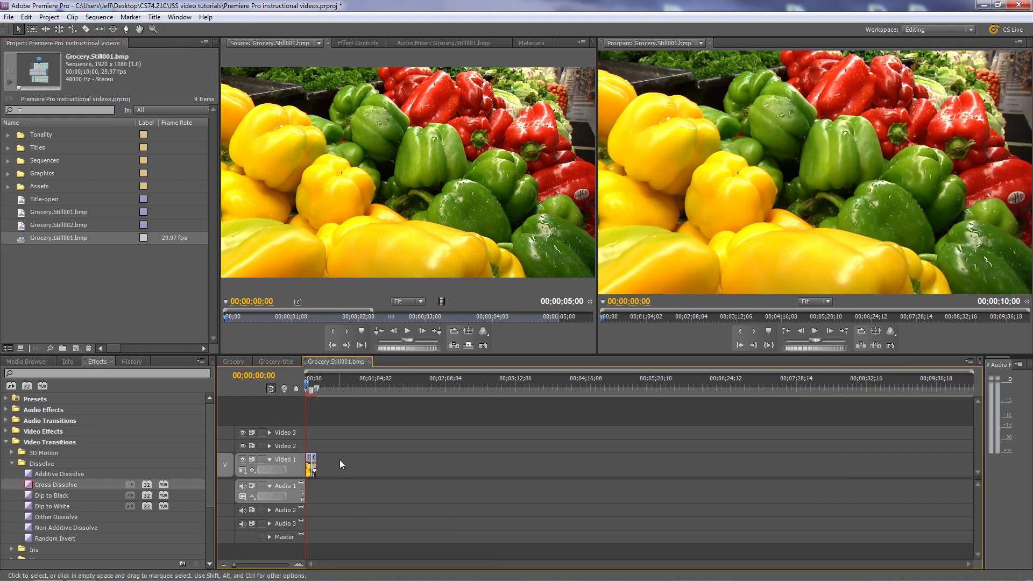
Check the Grocery.Still001.bmp sequence settings without changes, zoom the timeline in, and select the first still
right_click(23, 237)
click(60, 304)
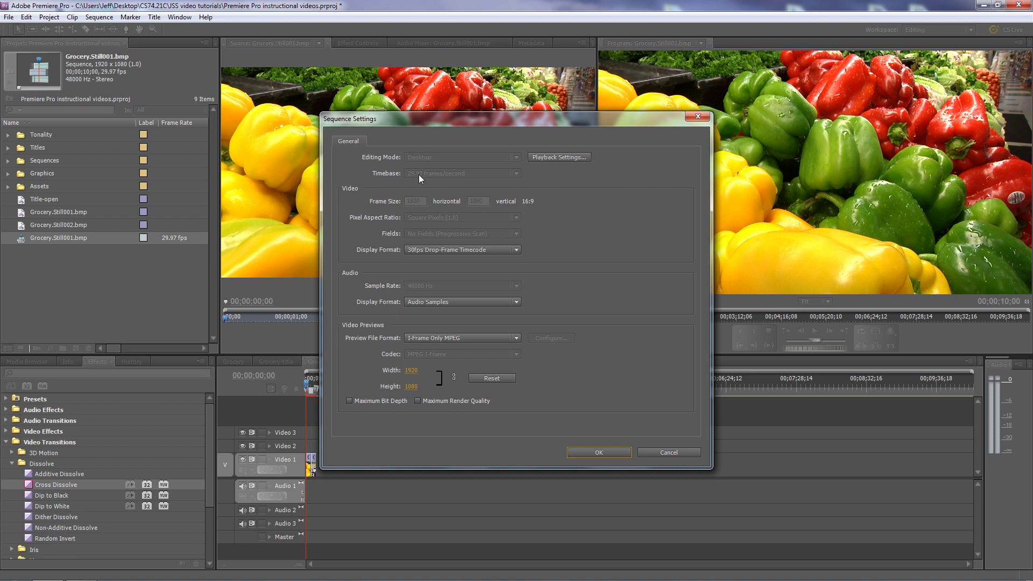
click(669, 454)
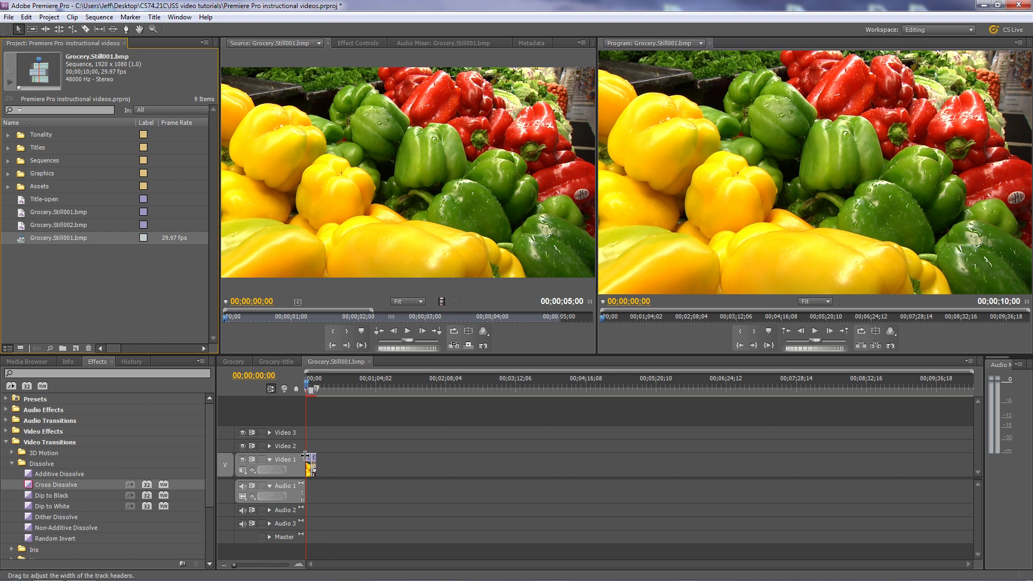
key(backslash)
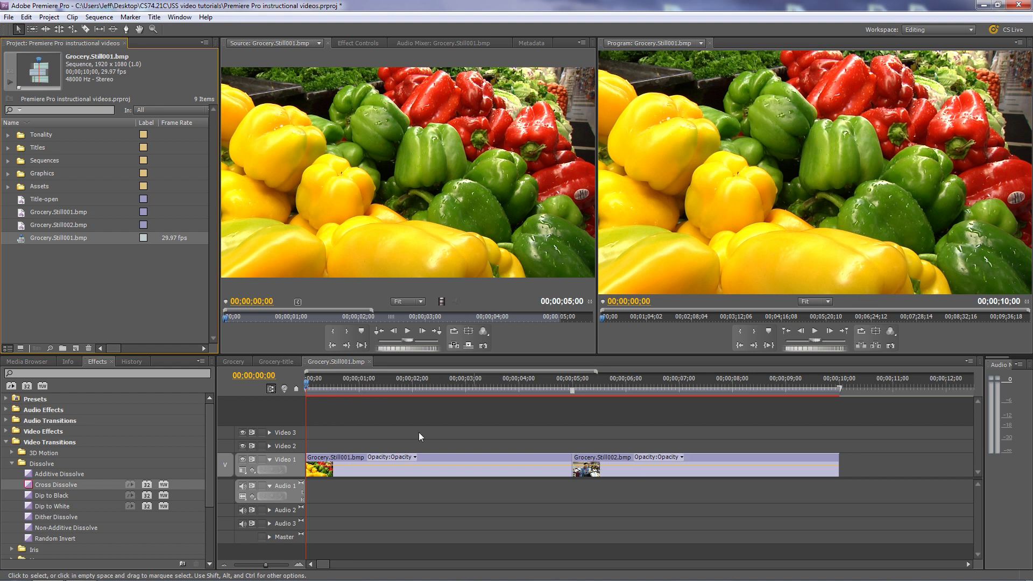
click(448, 458)
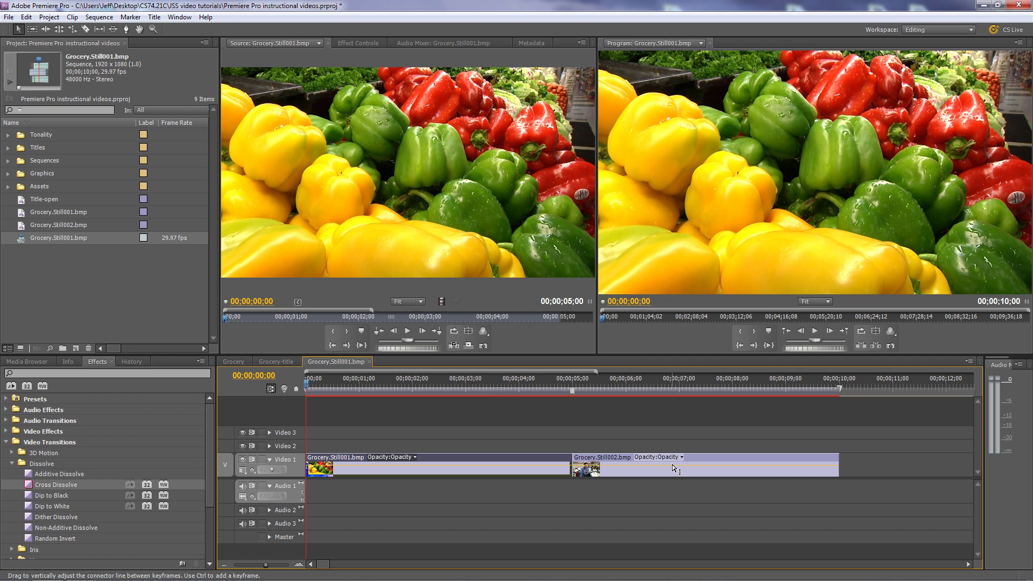
Stack Still001 on Video 4 and Still002 on Video 3, with Title-open on Video 1 extended to 10 seconds
drag(506, 460, 774, 412)
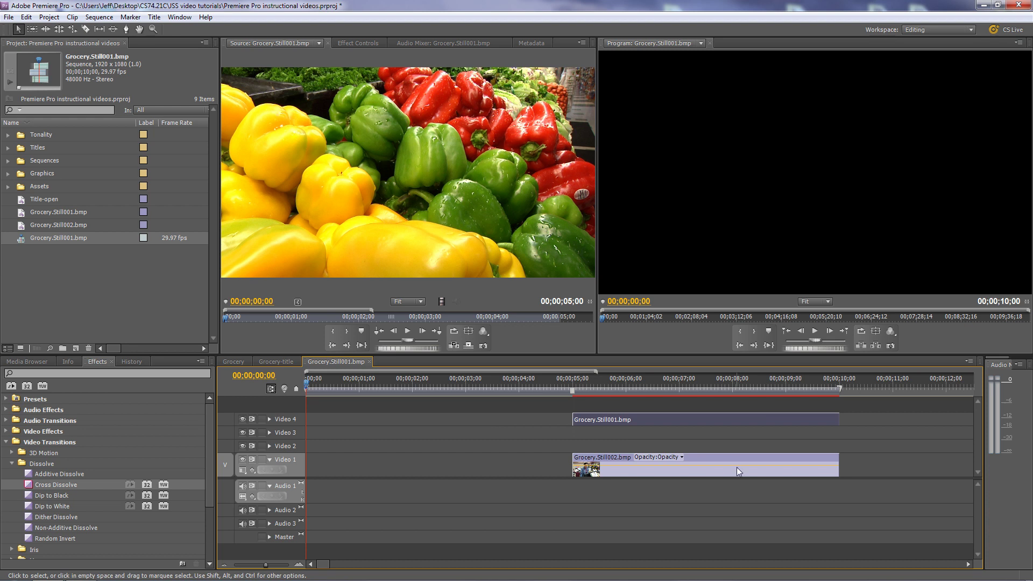
drag(731, 460, 731, 437)
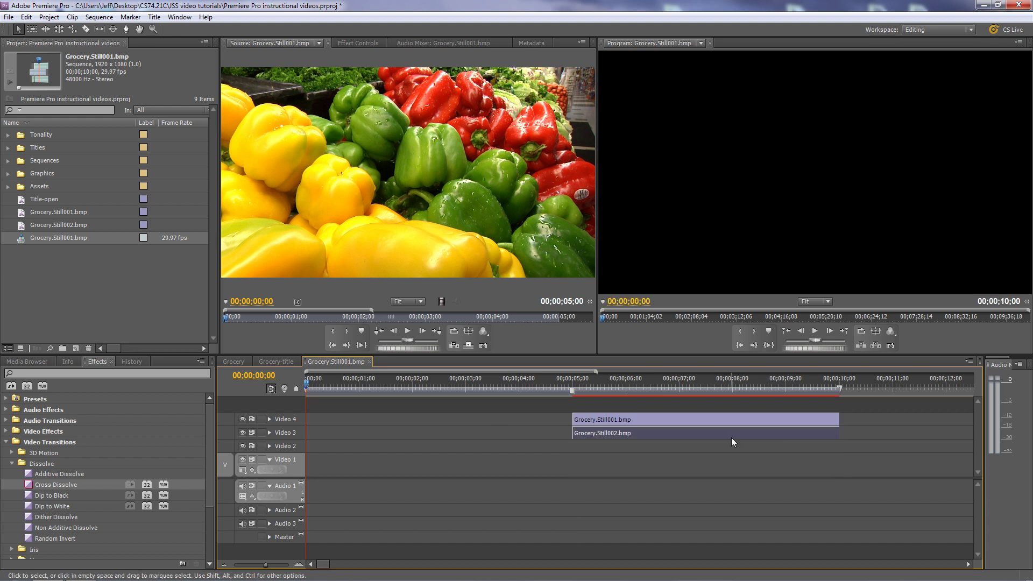
drag(21, 200, 307, 463)
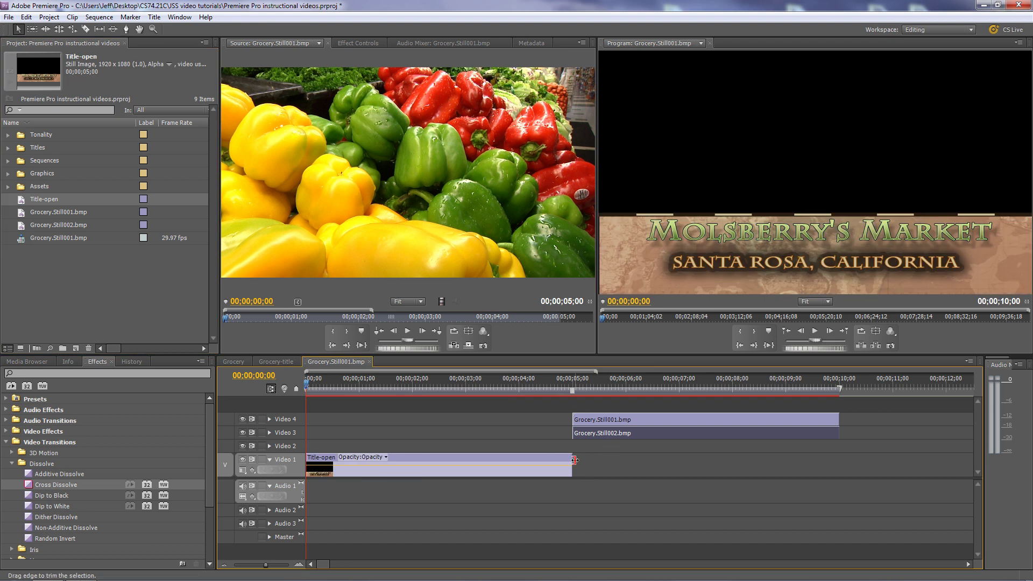
drag(572, 460, 843, 454)
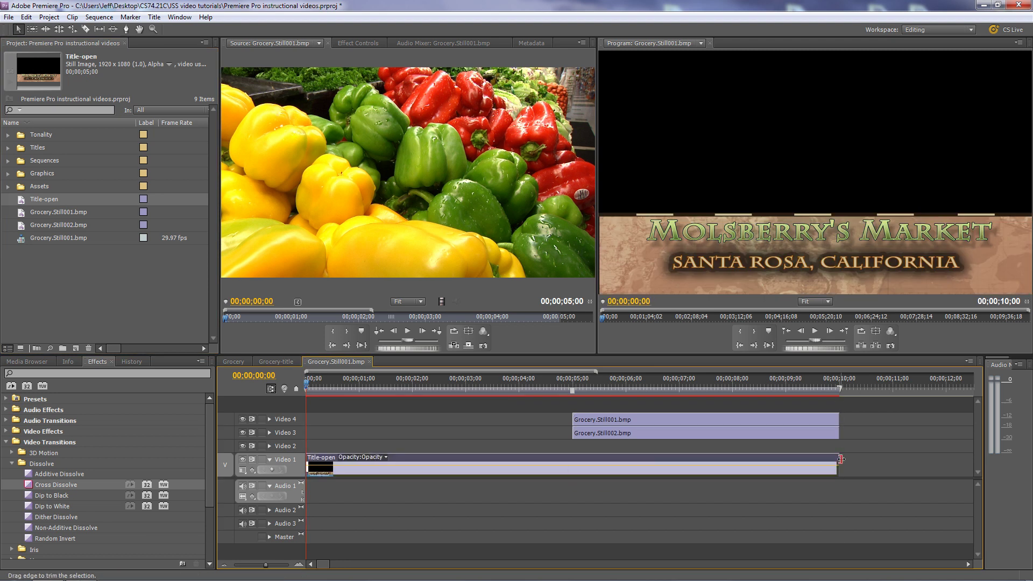
click(389, 383)
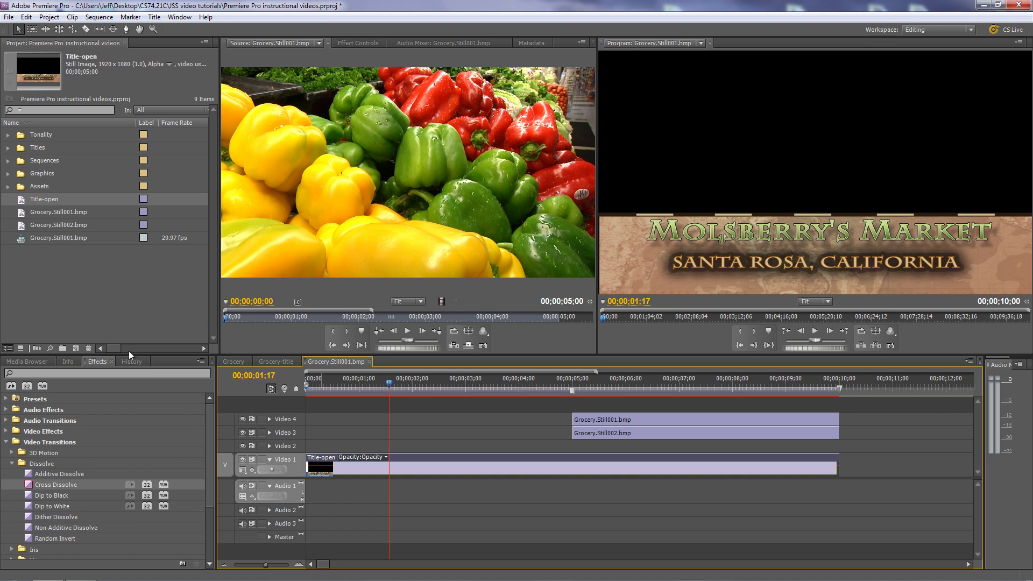
Create a 1920x1080 colour matte in dark brown 432D07
click(75, 348)
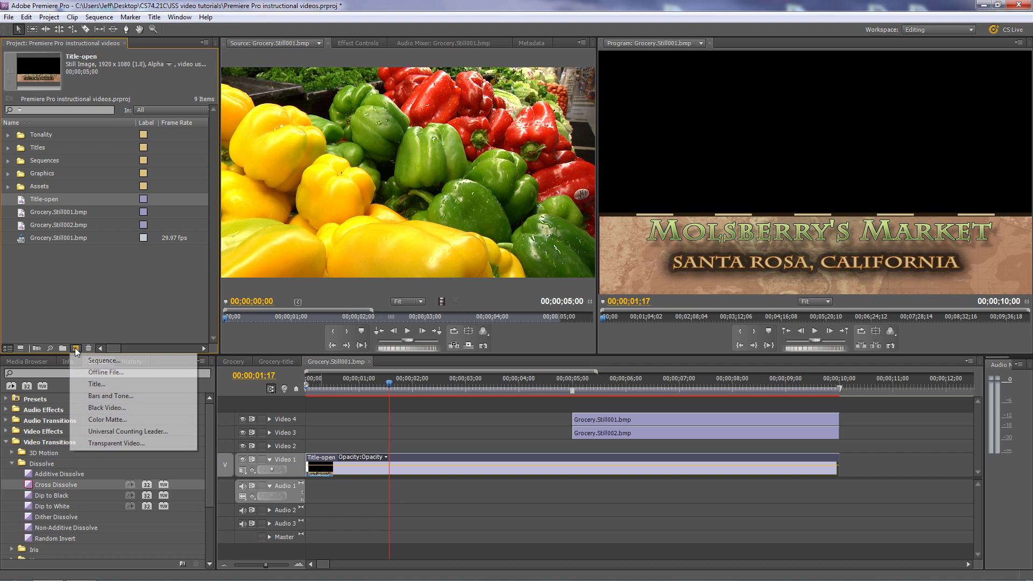
click(92, 420)
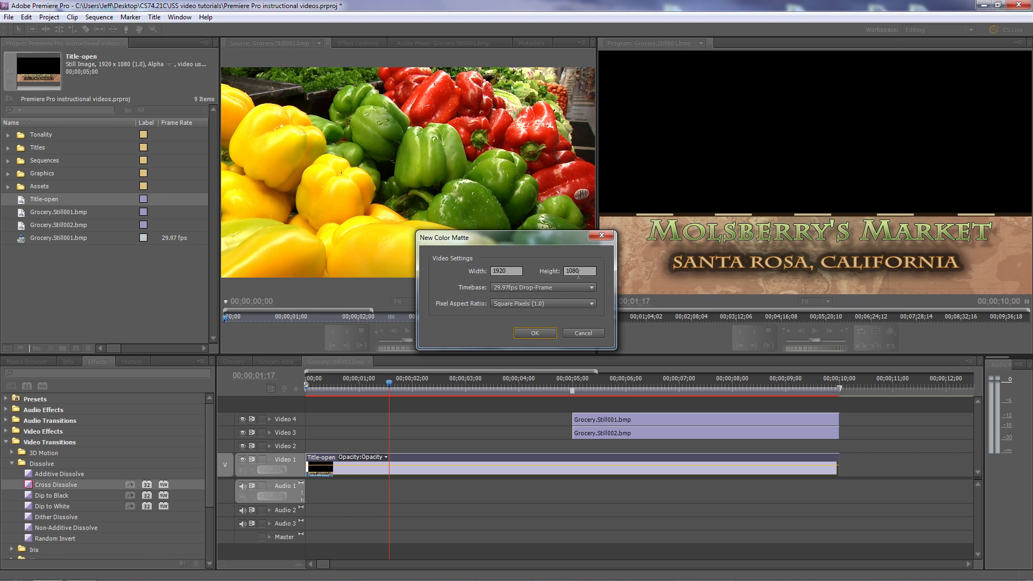
click(535, 333)
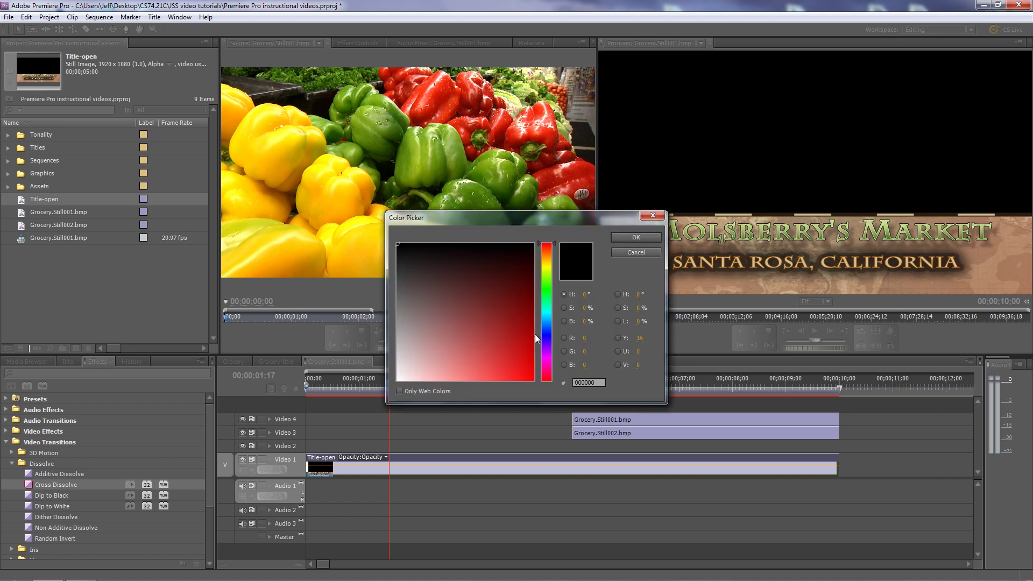
click(551, 263)
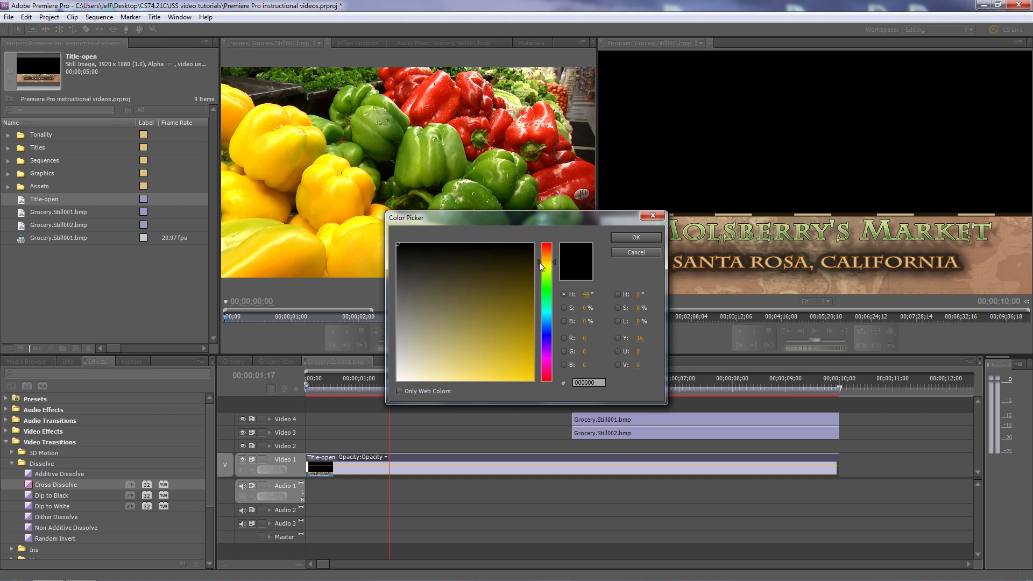
drag(539, 262, 538, 257)
click(521, 279)
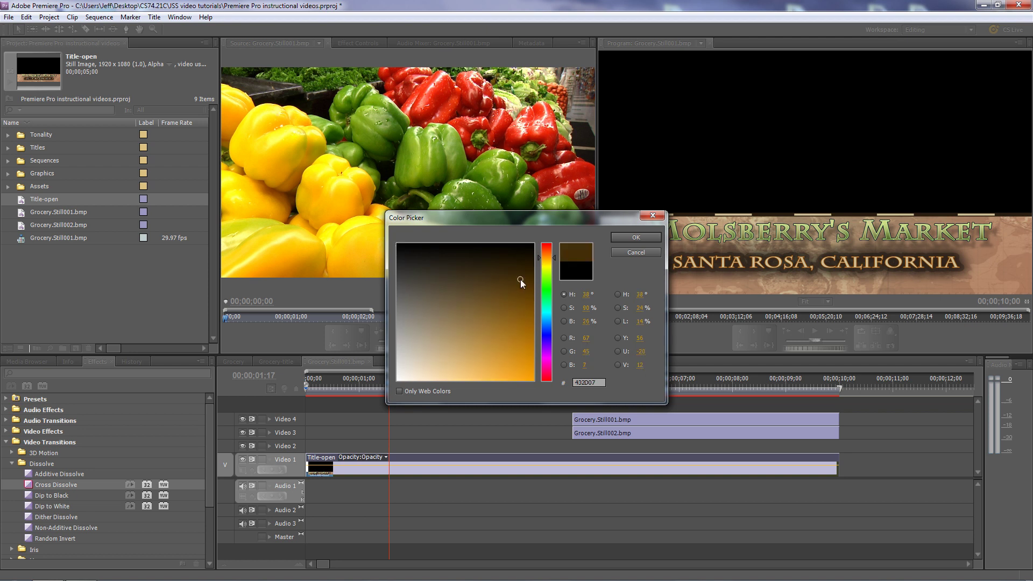
click(636, 238)
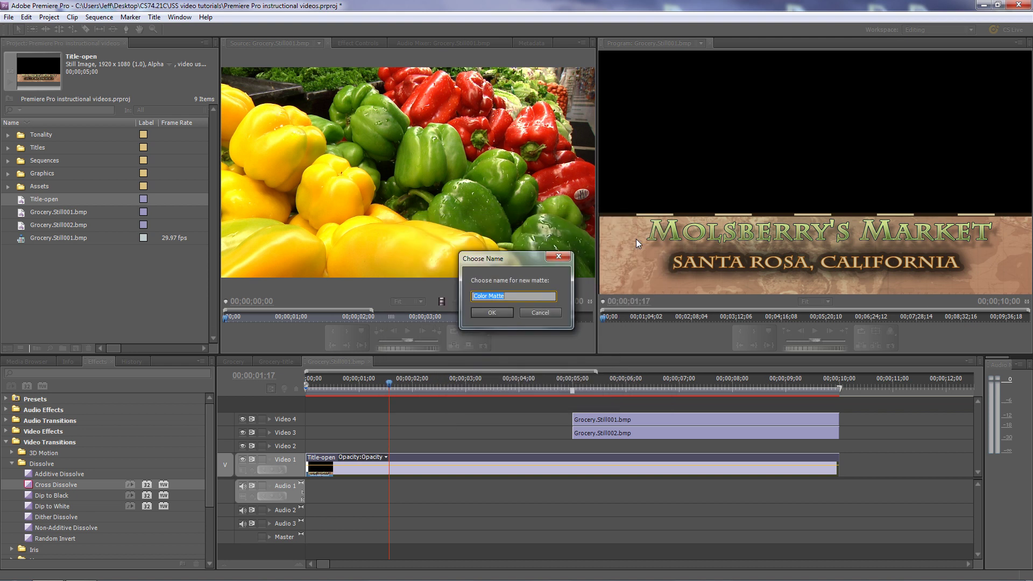
Name the matte Frame and lay it on Video 2 for the first ten seconds
text(Frame)
key(Return)
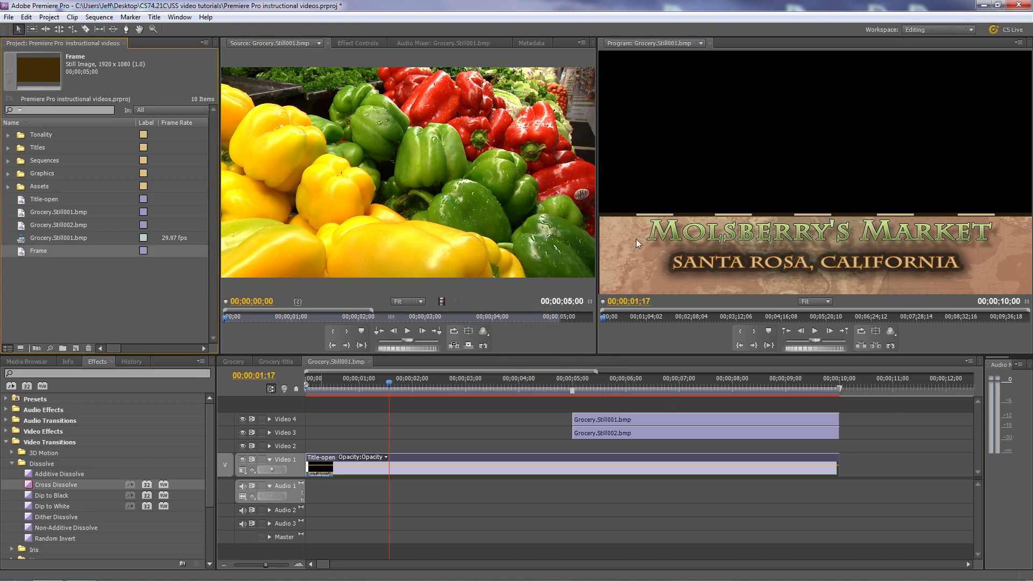
drag(26, 250, 383, 450)
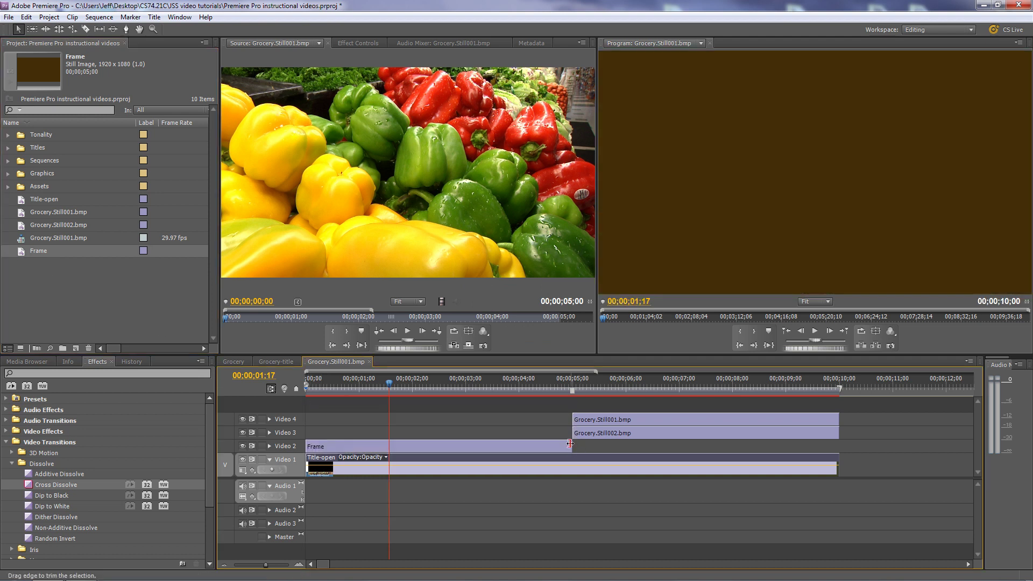
drag(571, 447, 839, 452)
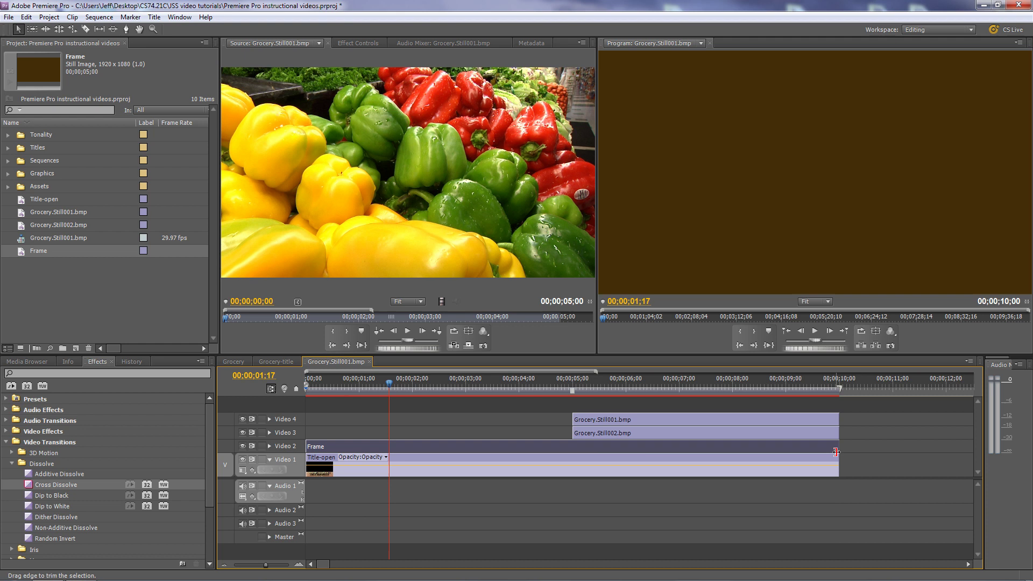
Move Grocery.Still001.bmp to the start of Video 3 and shift Grocery.Still002.bmp to about seven seconds
click(661, 421)
click(652, 385)
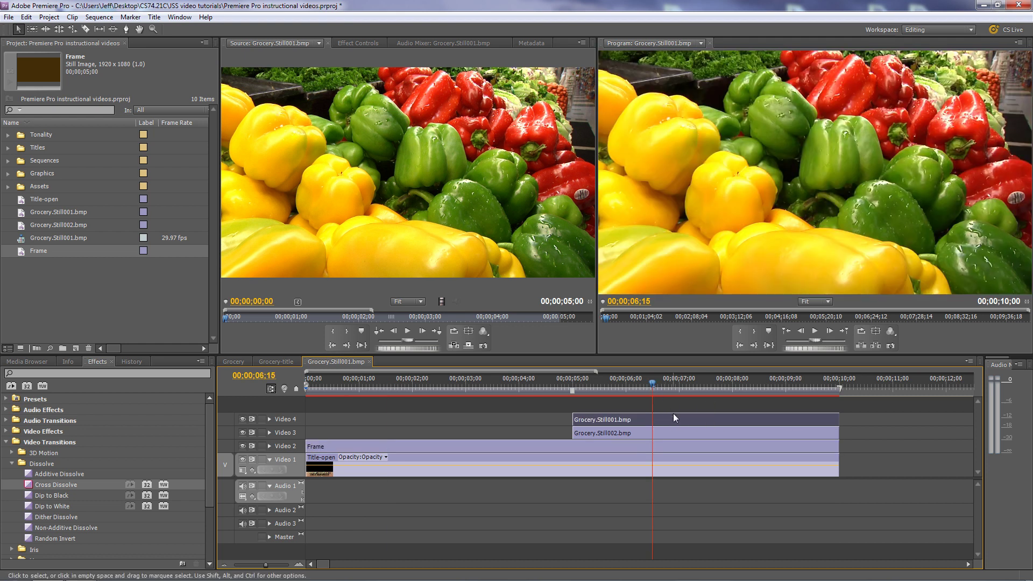
drag(673, 414, 407, 437)
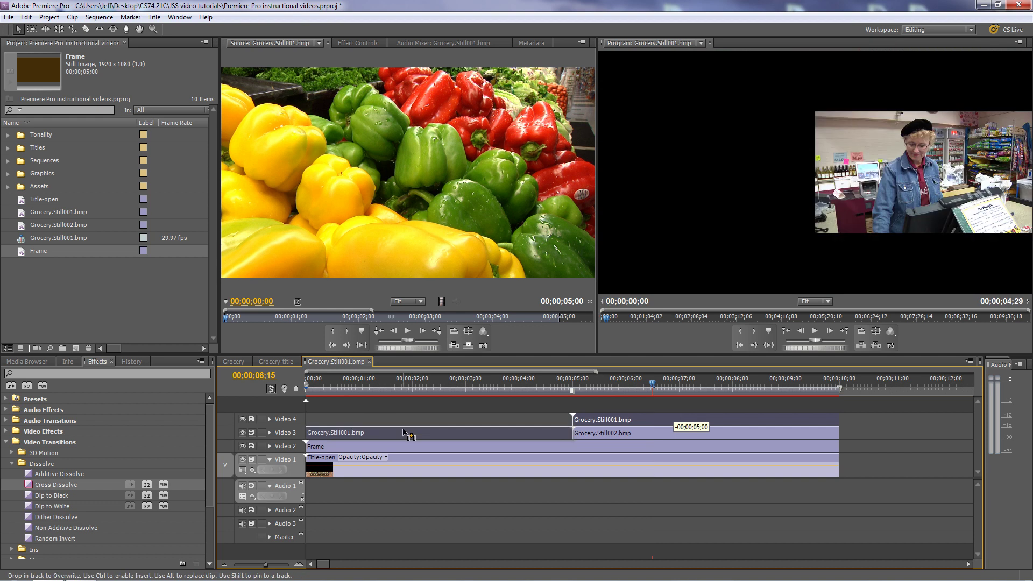
drag(620, 436, 753, 437)
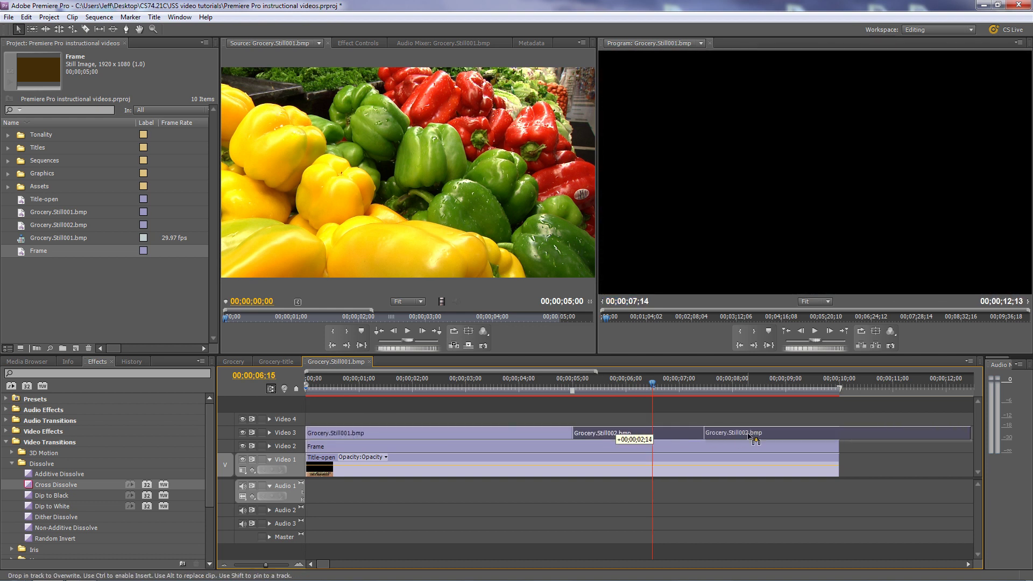
drag(653, 379, 383, 400)
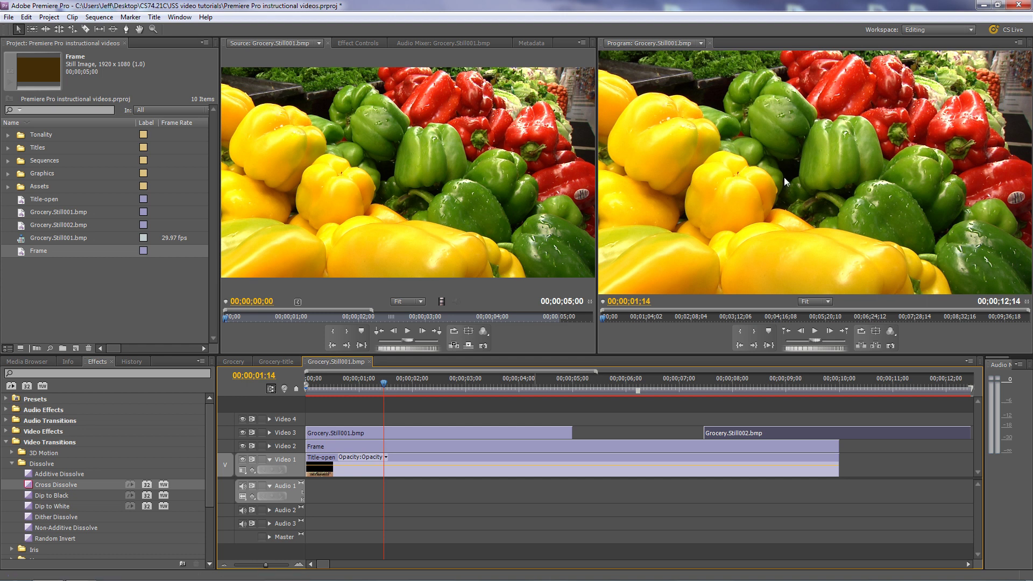
Scale the pepper still to 40.4 and move it up-left to position 614.6, 416.0
click(444, 431)
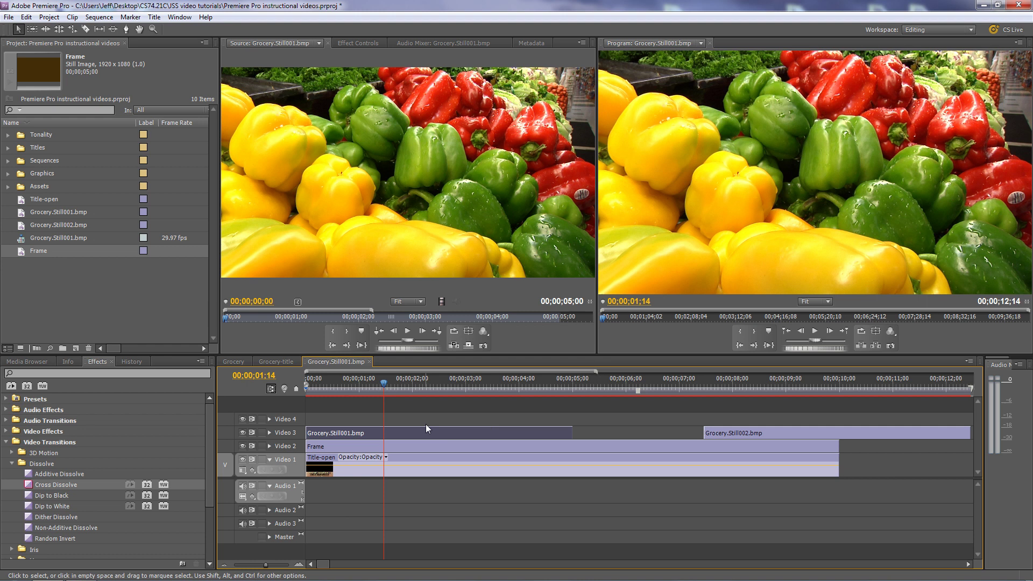
click(357, 43)
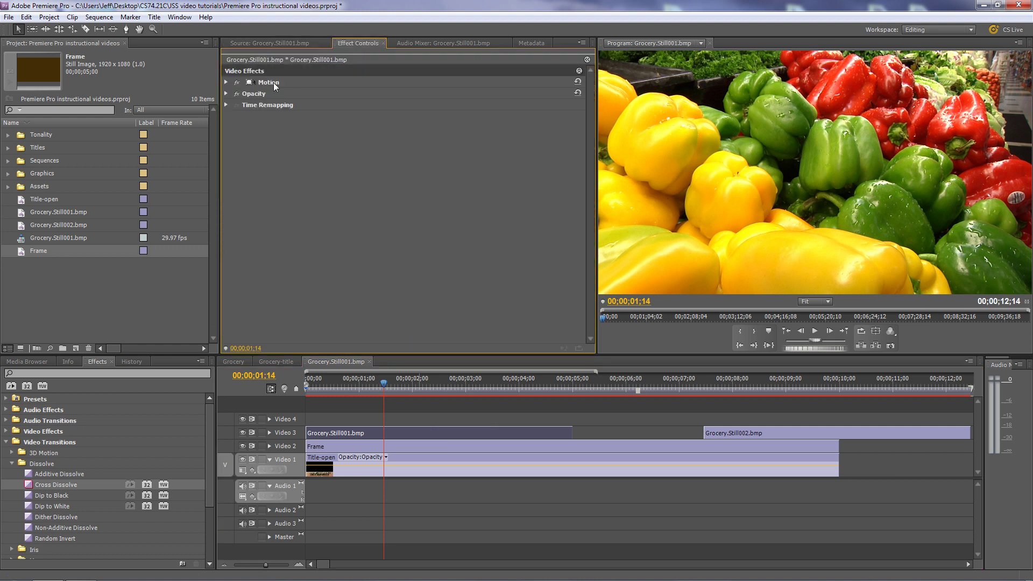
click(226, 82)
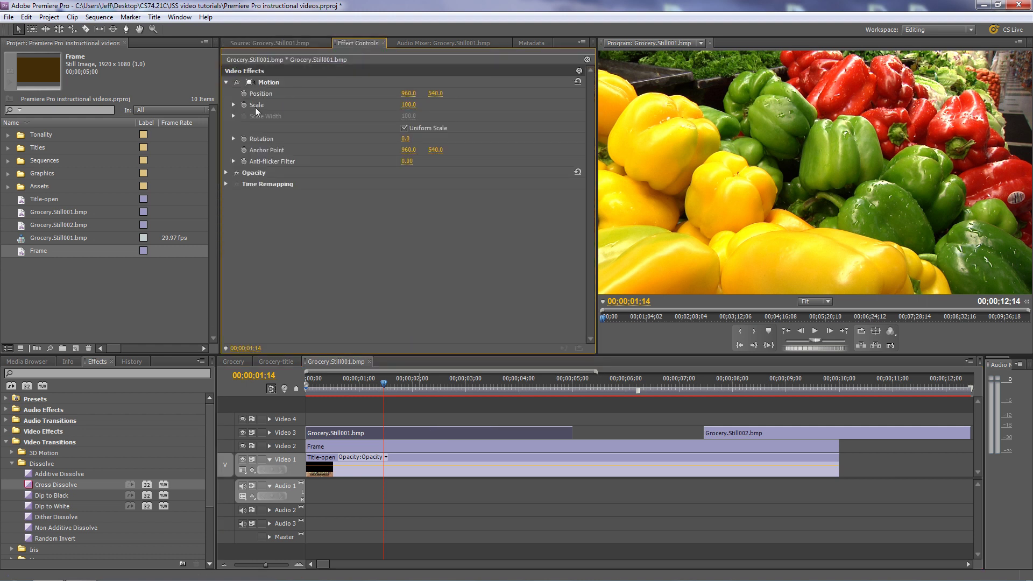
click(414, 104)
click(283, 81)
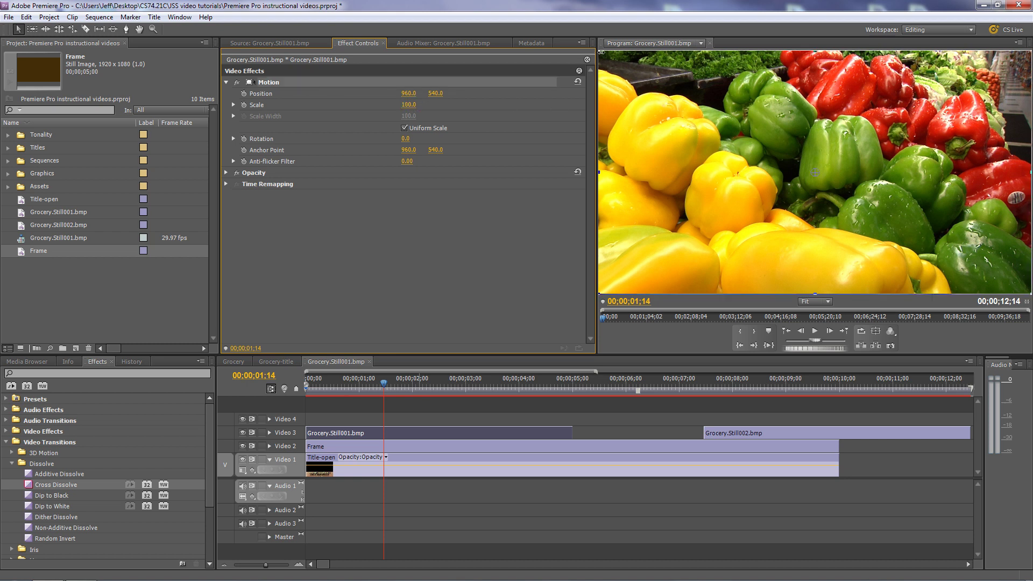
drag(603, 54, 679, 125)
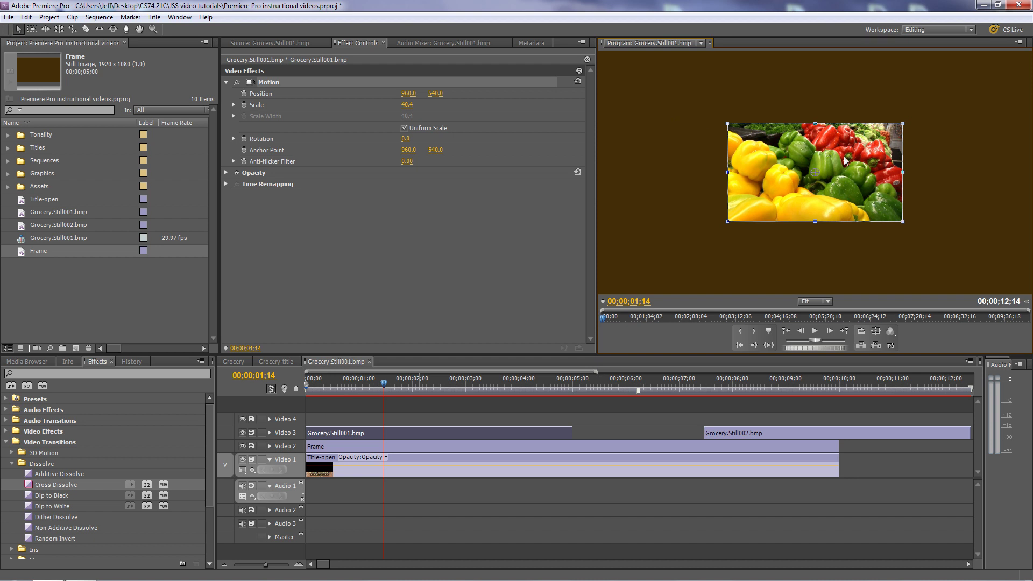
drag(846, 164, 768, 135)
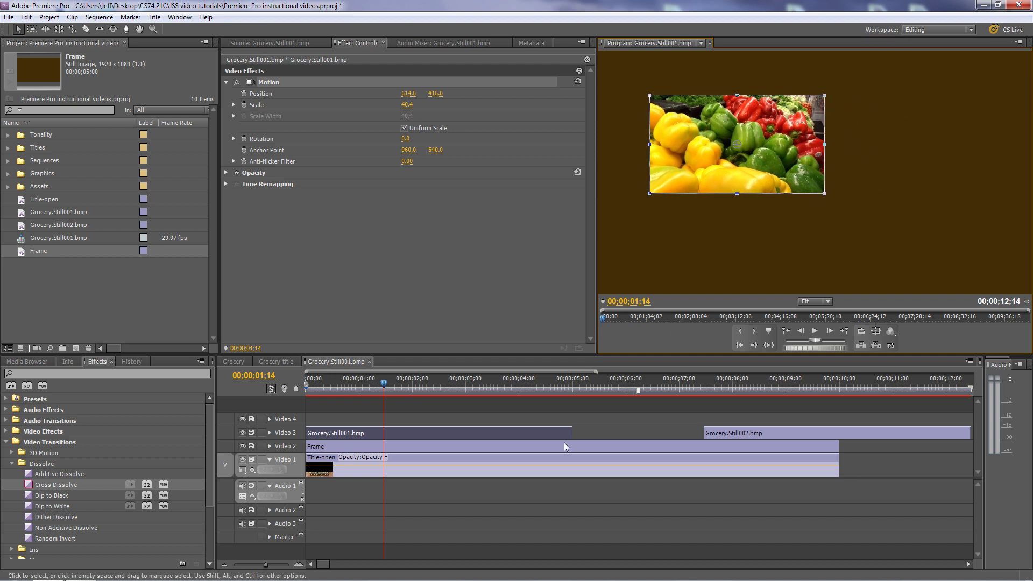
click(442, 449)
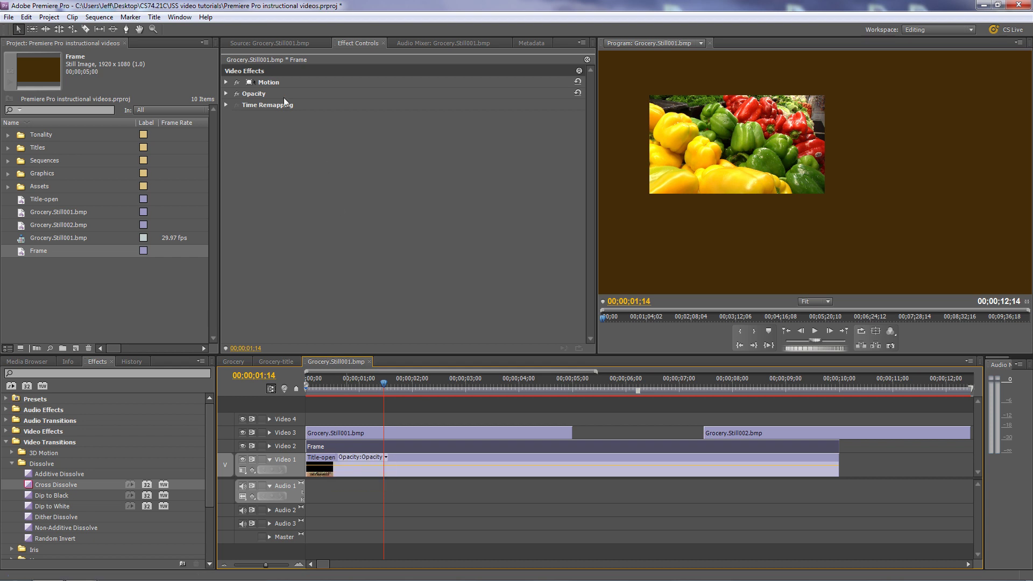
Shrink the brown Frame matte and tuck it behind the pepper still as a border
click(271, 82)
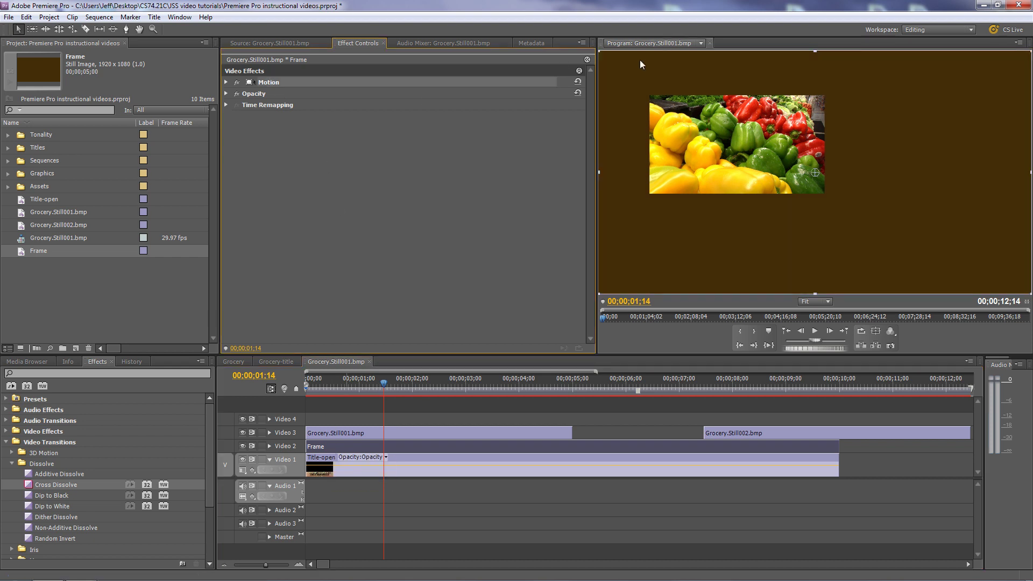
drag(599, 52, 749, 106)
drag(876, 172, 840, 140)
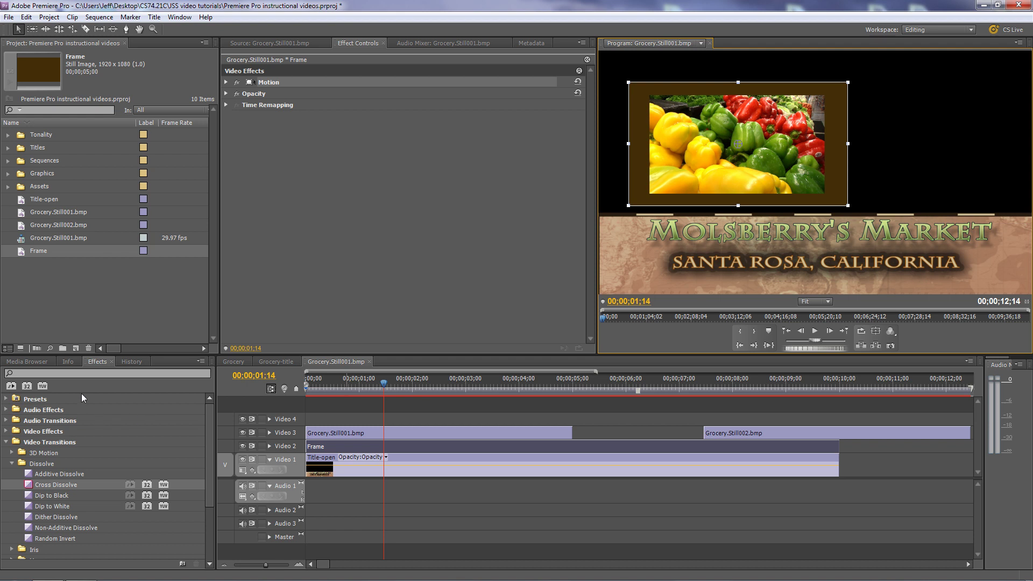
Apply Bevel Edges to the Frame matte with edge thickness 0.05 and light intensity 0.17
click(24, 373)
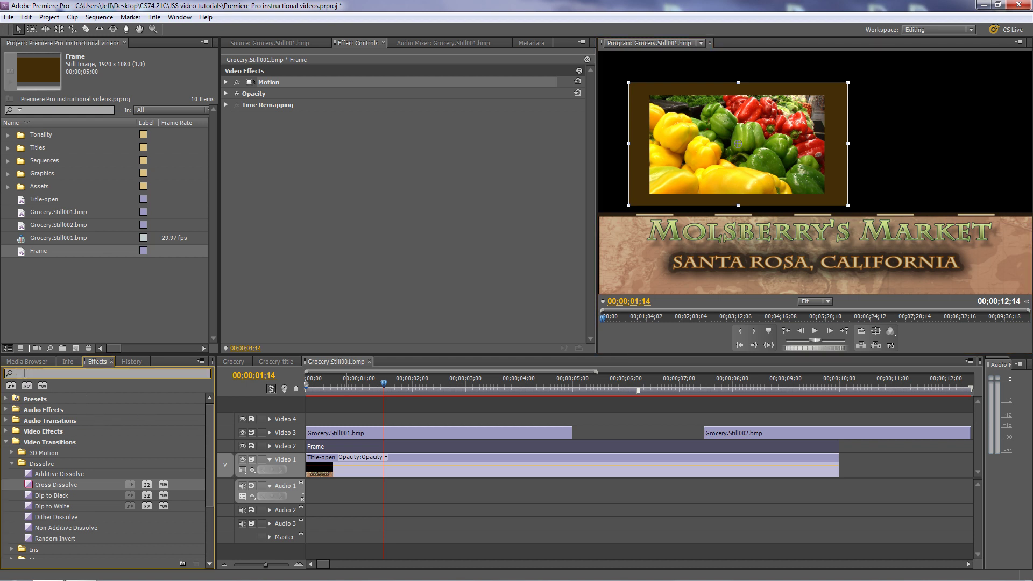
text(bev)
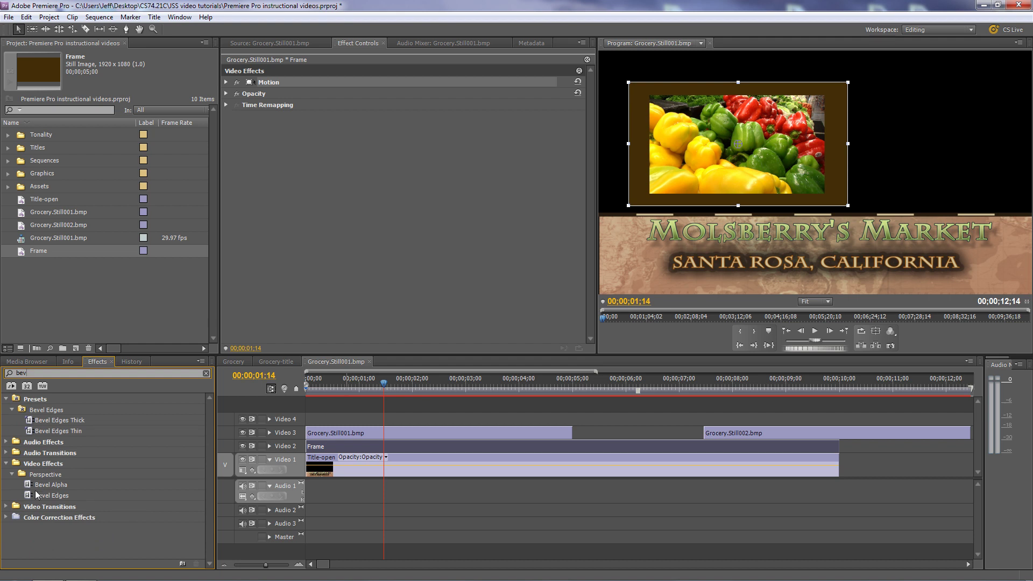
drag(27, 498, 346, 449)
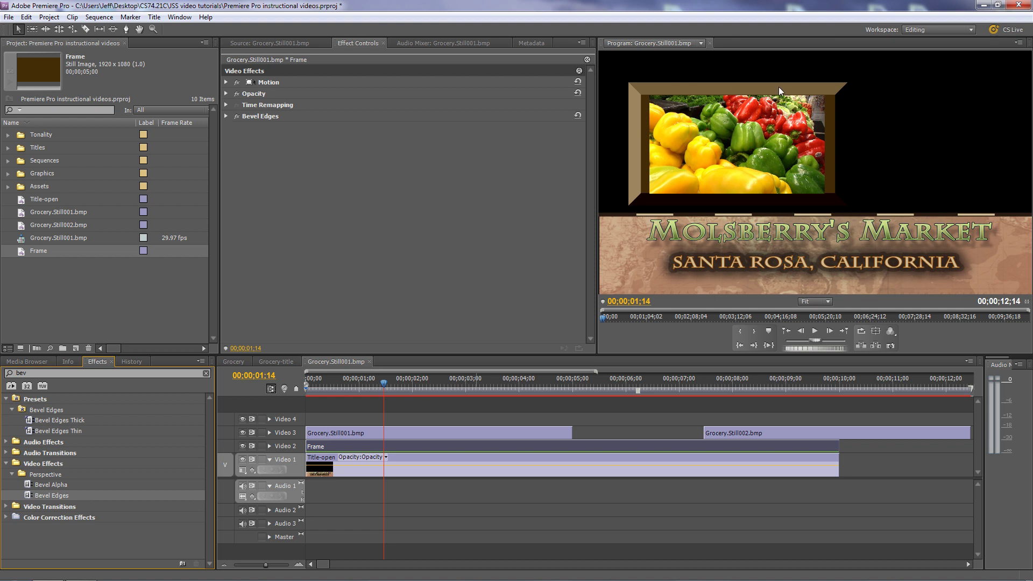
click(225, 117)
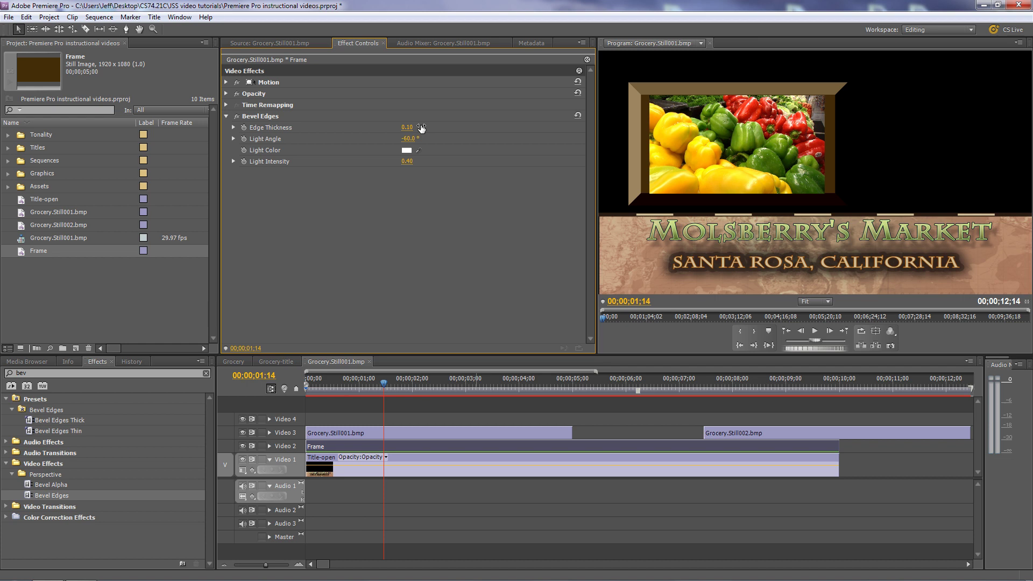
drag(421, 128, 416, 128)
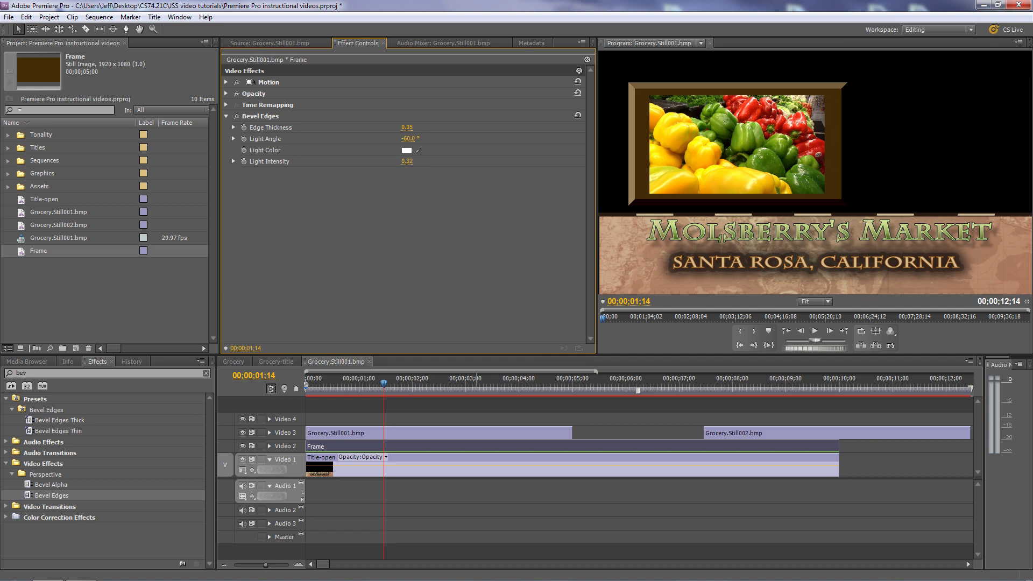
drag(406, 161, 398, 161)
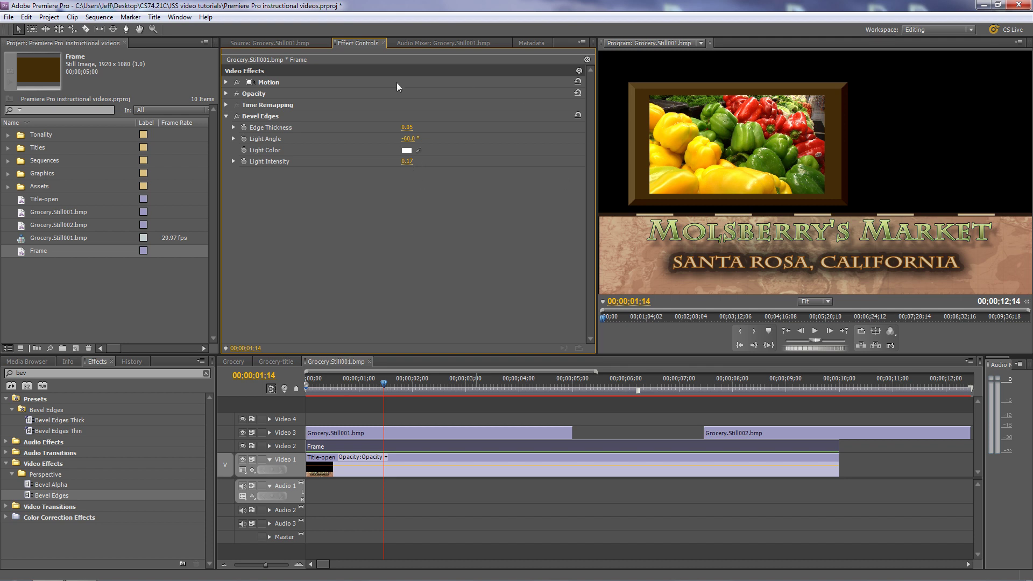
click(275, 84)
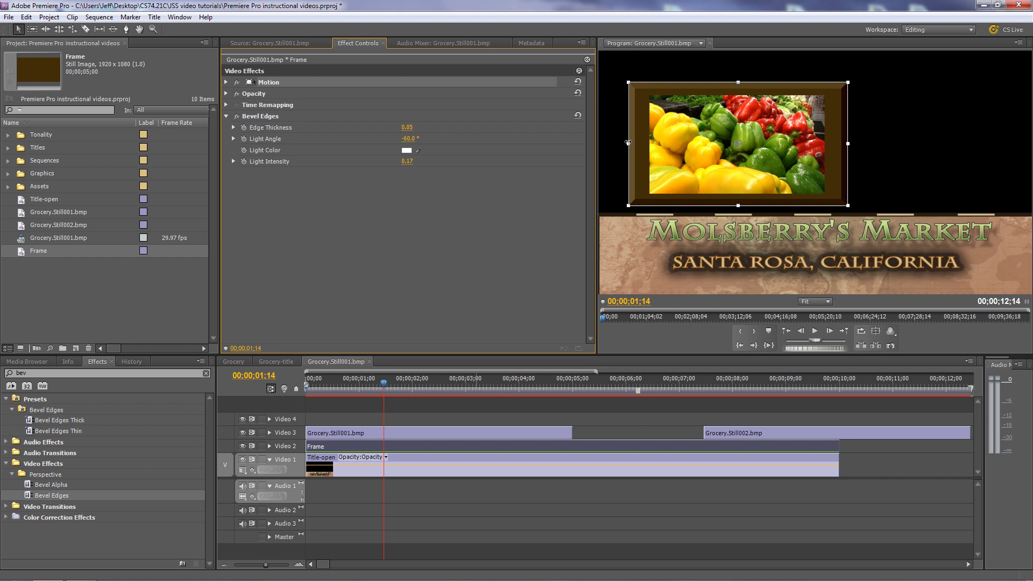
Turn off Uniform Scale and fit the frame around the peppers at width 45.3, height 47.1, position 617.0, 416.0
drag(629, 143, 635, 143)
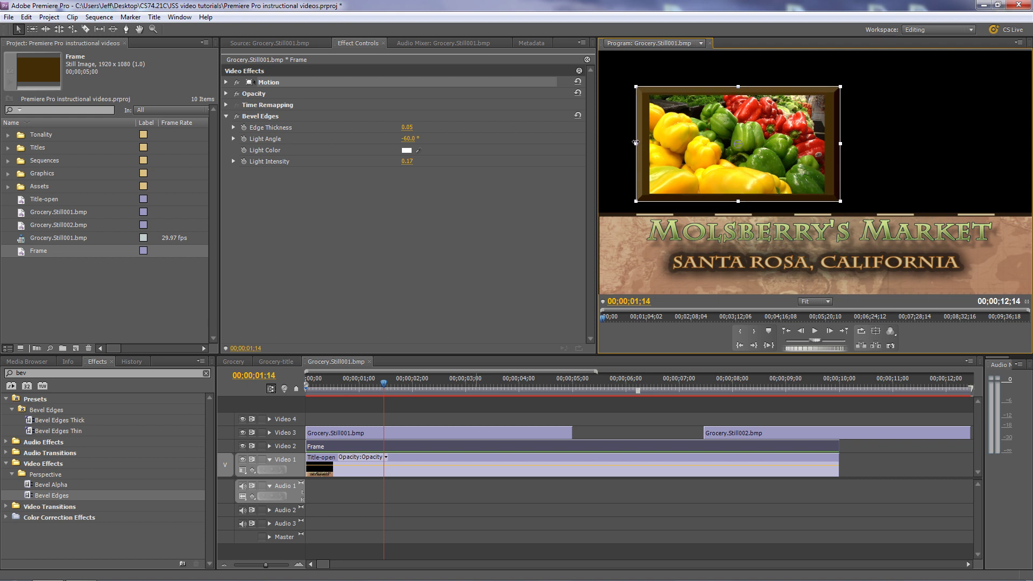
click(227, 83)
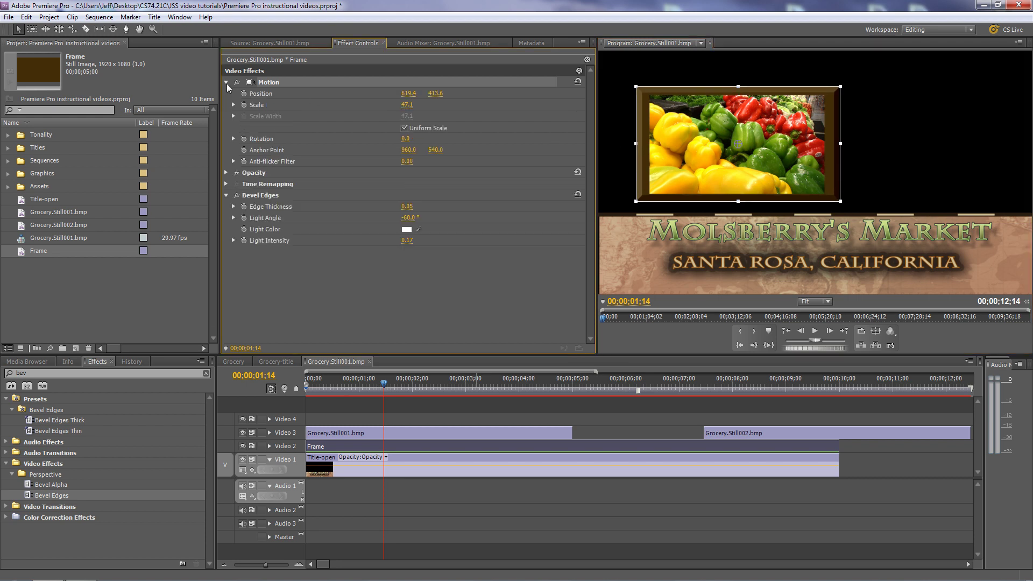
click(404, 128)
drag(635, 142, 640, 144)
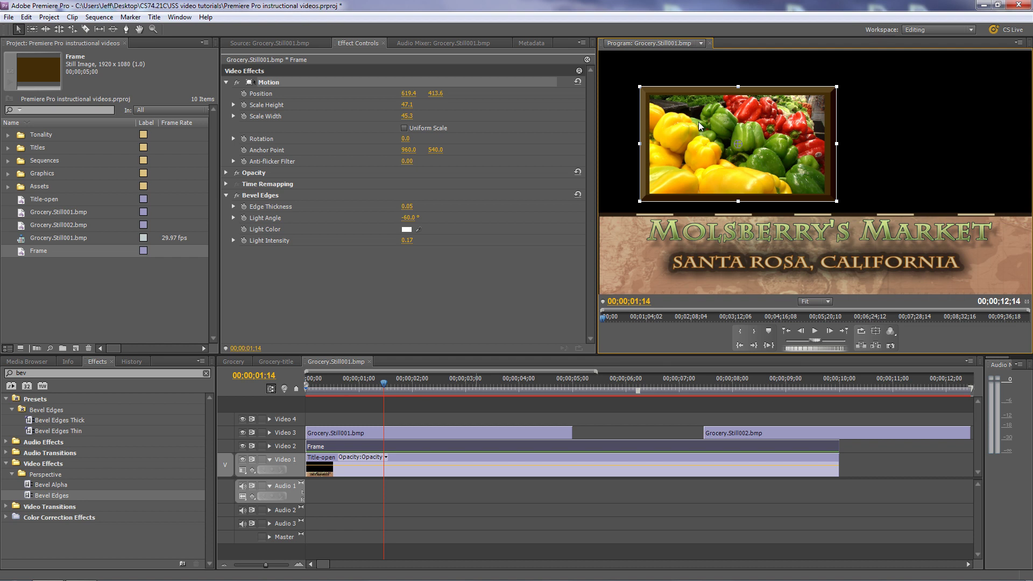
drag(699, 121, 699, 122)
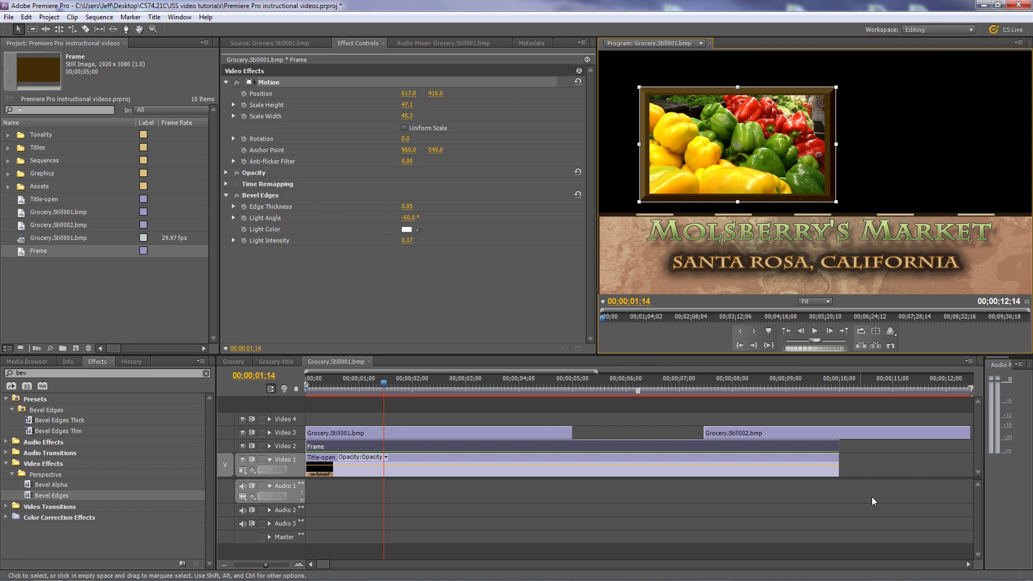
Extend Grocery.Still001.bmp to end at 10;00 and move Grocery.Still002.bmp onto a new Video 5 track
drag(856, 429, 857, 421)
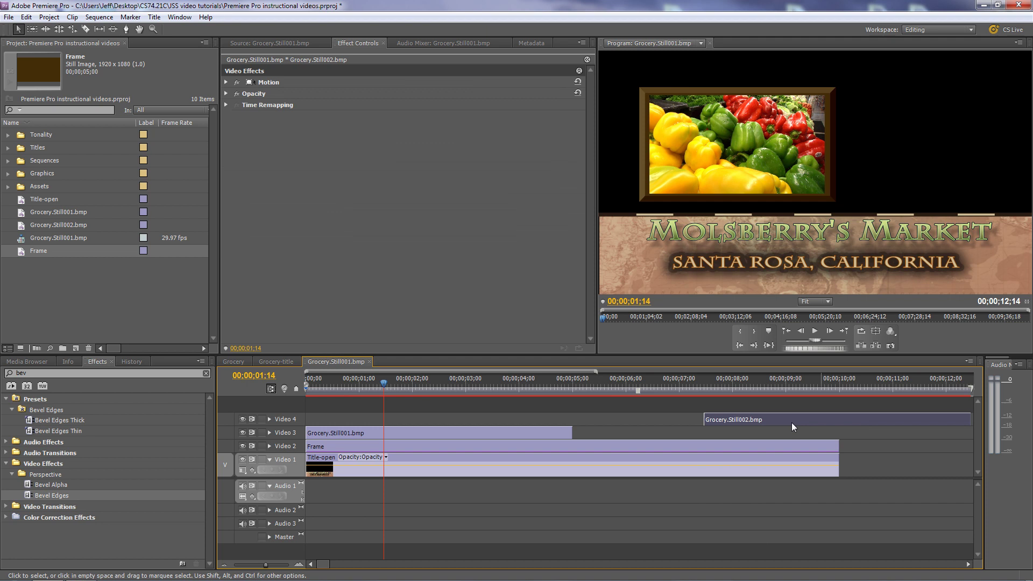
drag(572, 430, 839, 430)
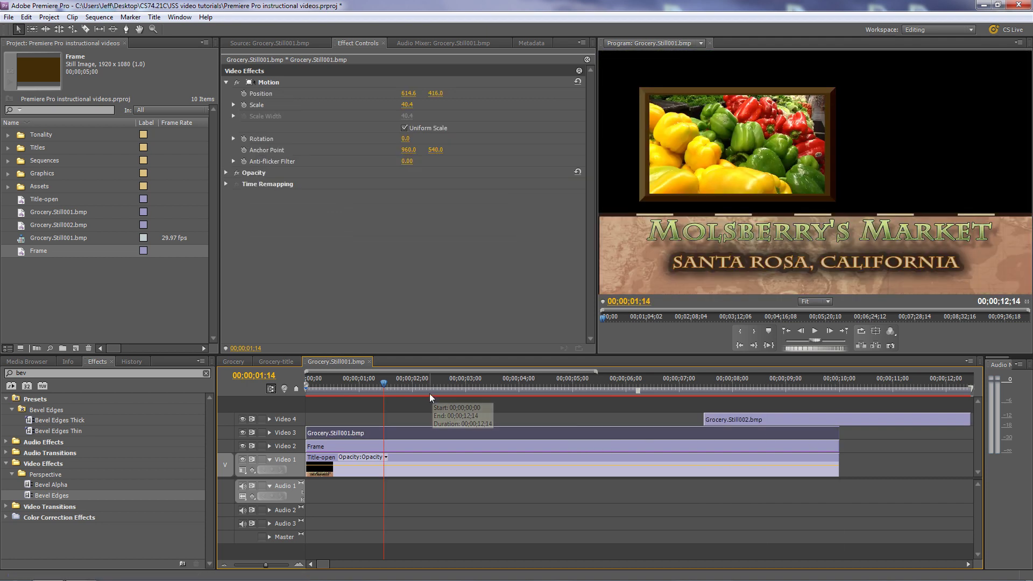
click(359, 383)
drag(359, 383, 484, 383)
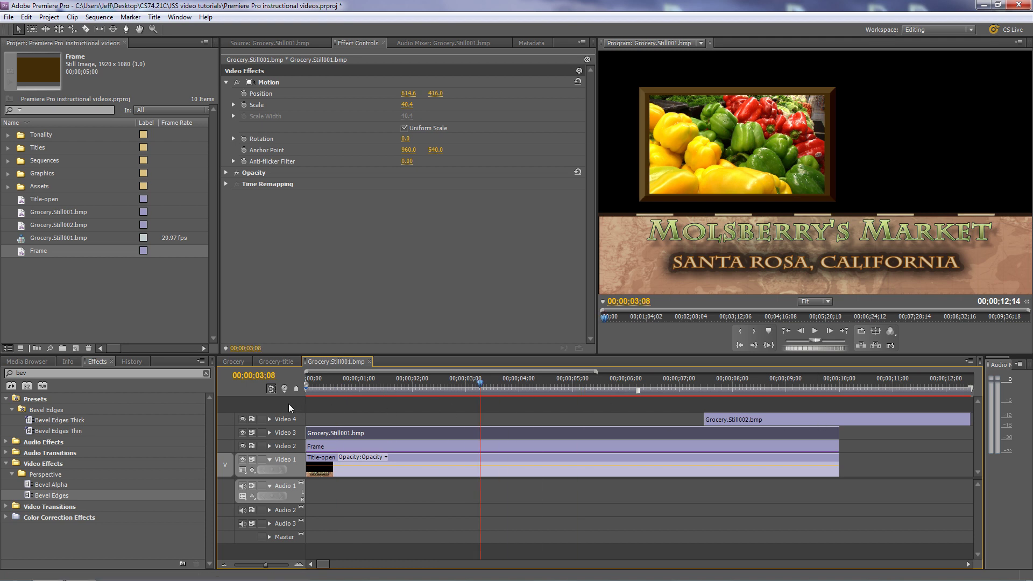
drag(792, 419, 439, 407)
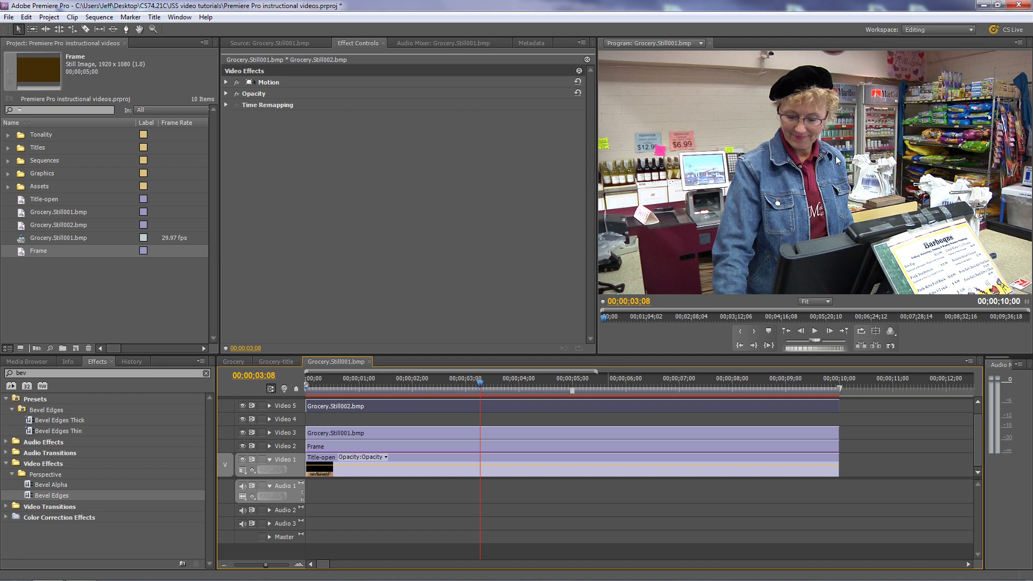
Scale the cashier photo Grocery.Still002.bmp down to 84
click(270, 83)
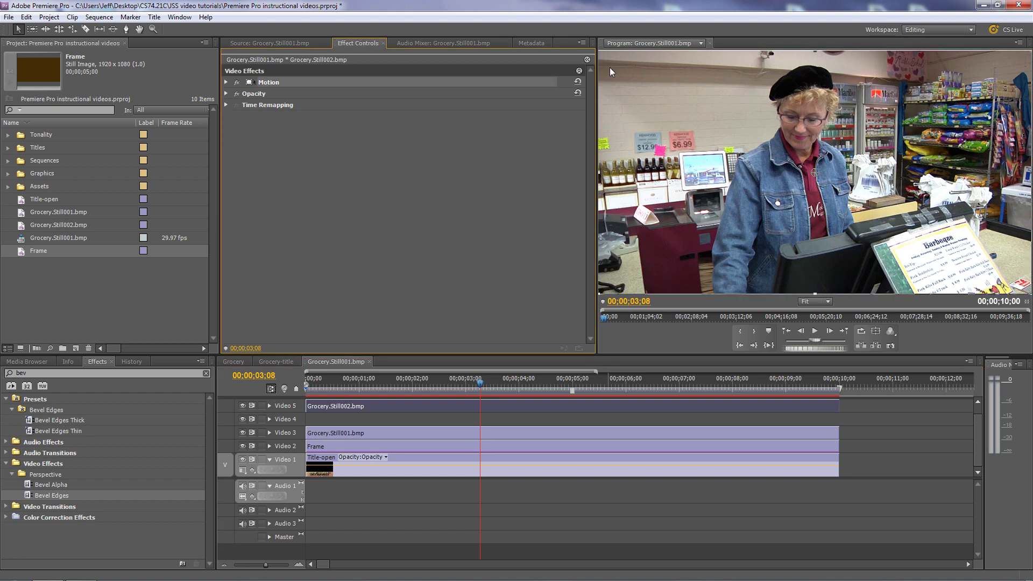
click(226, 82)
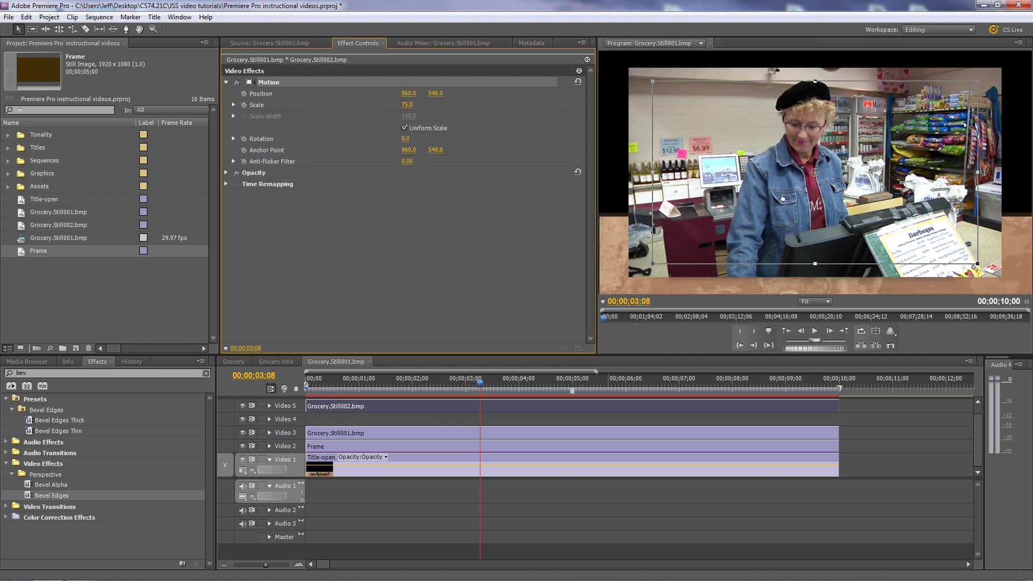
drag(407, 104, 398, 105)
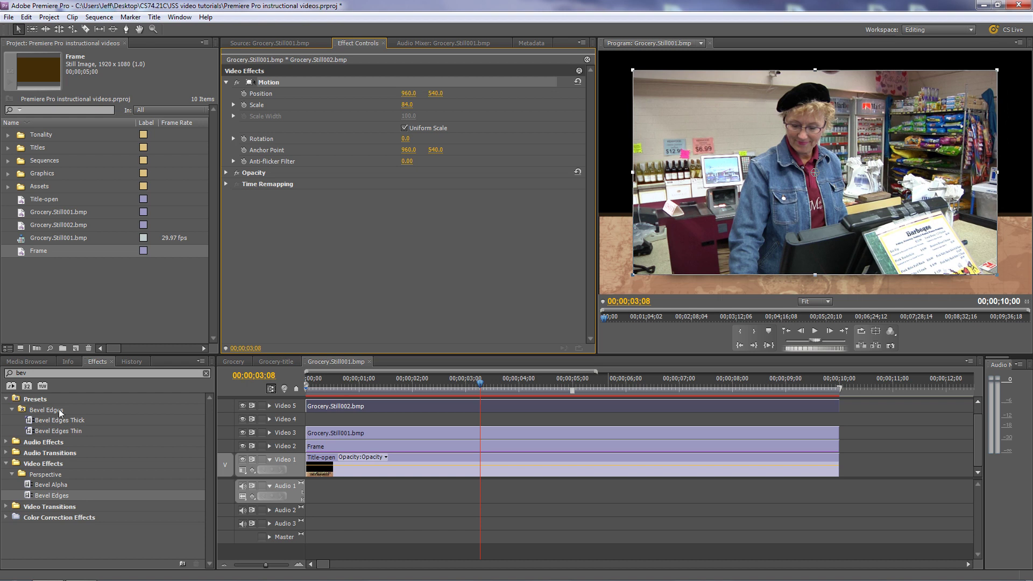
Search for 'crop' and apply the Crop effect to the cashier photo
click(2, 372)
text(crop)
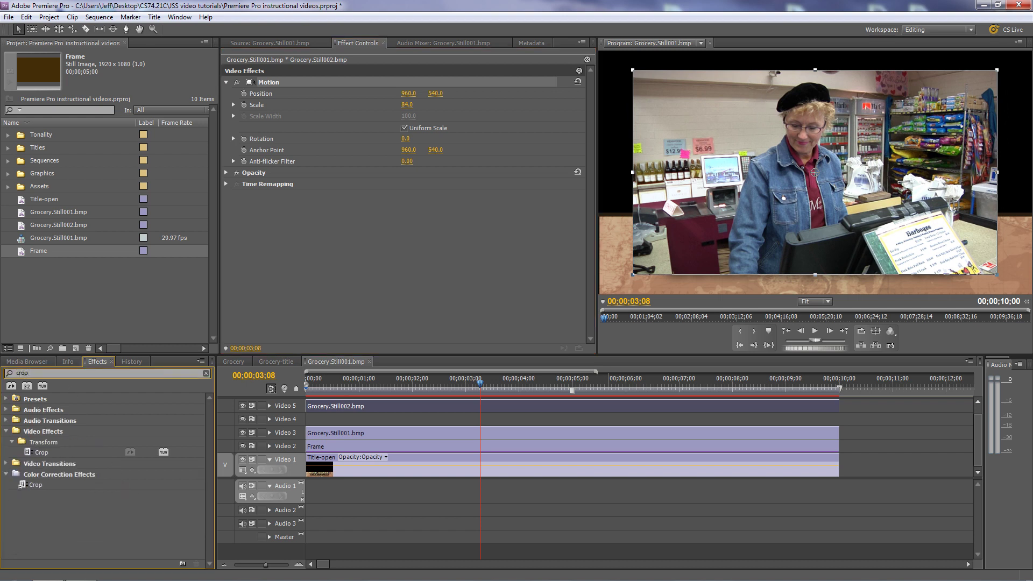
drag(30, 485, 404, 408)
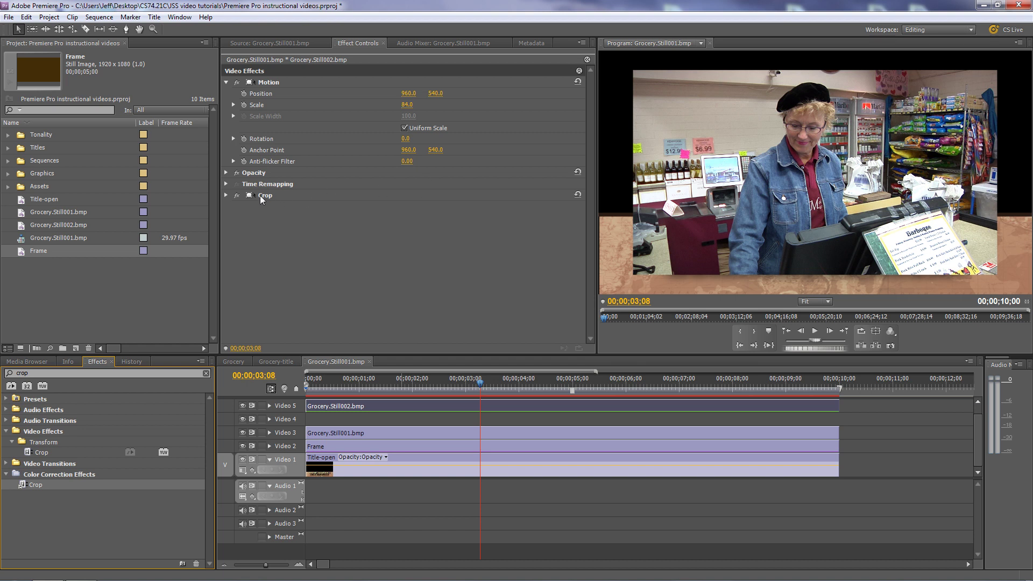
Crop the store-counter still from left, top, right and bottom to a narrow portrait of the woman
click(258, 195)
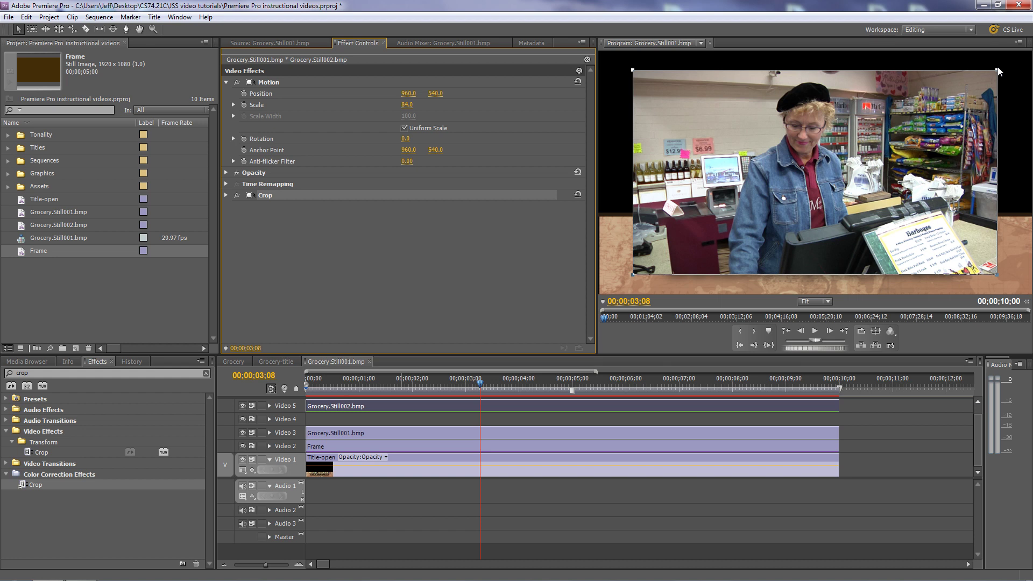
click(268, 83)
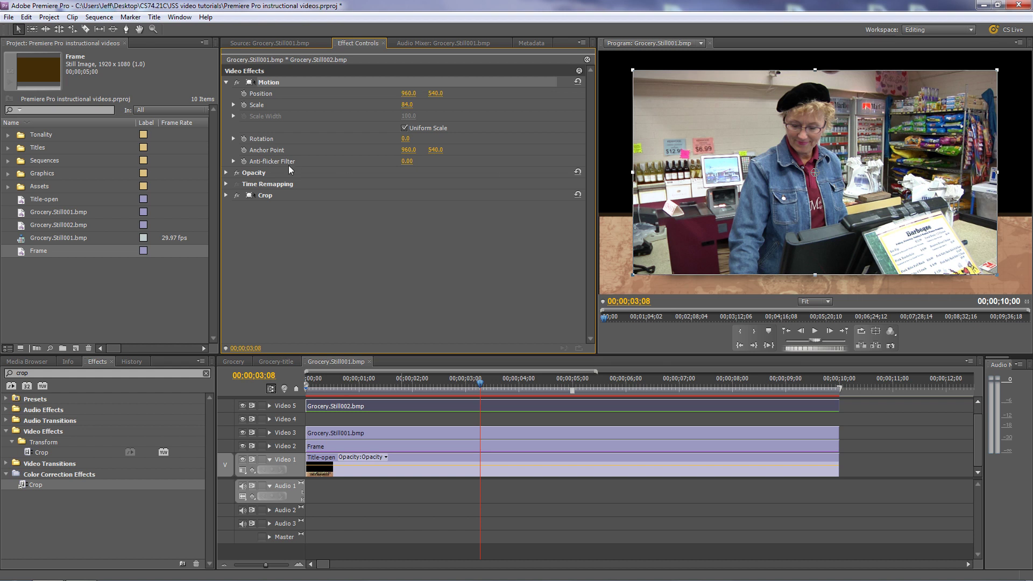
click(265, 196)
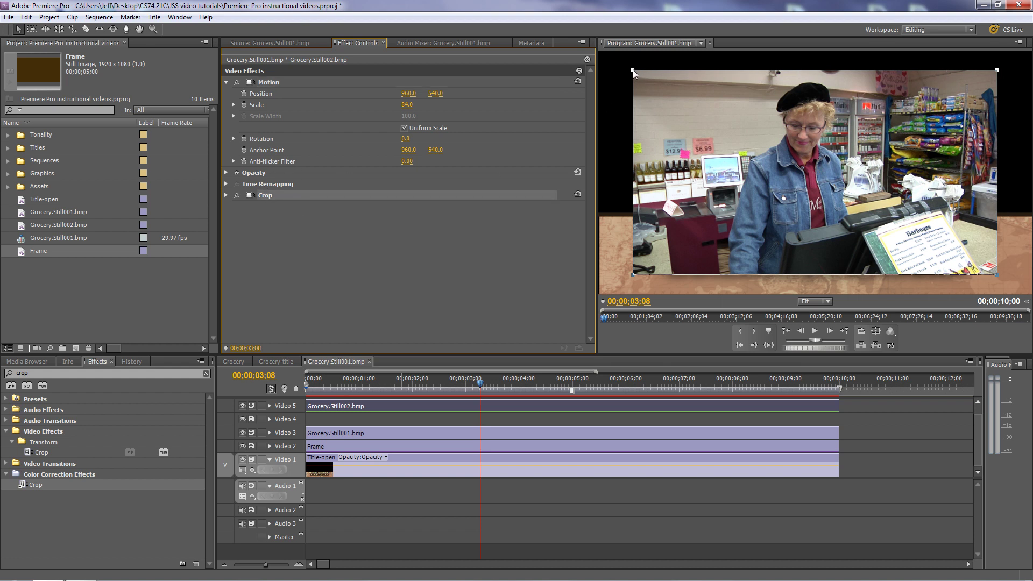
drag(634, 67, 640, 72)
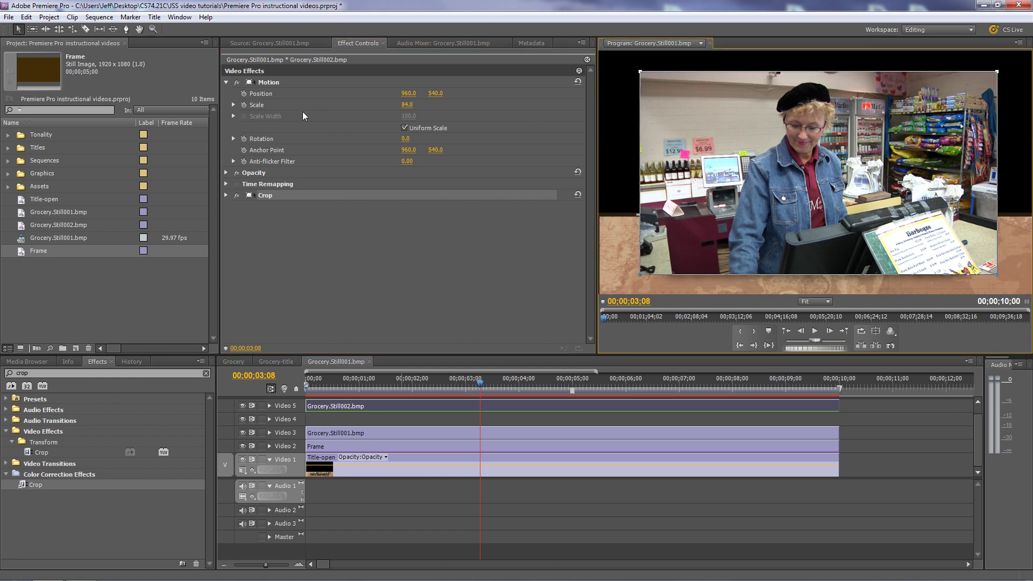
click(271, 83)
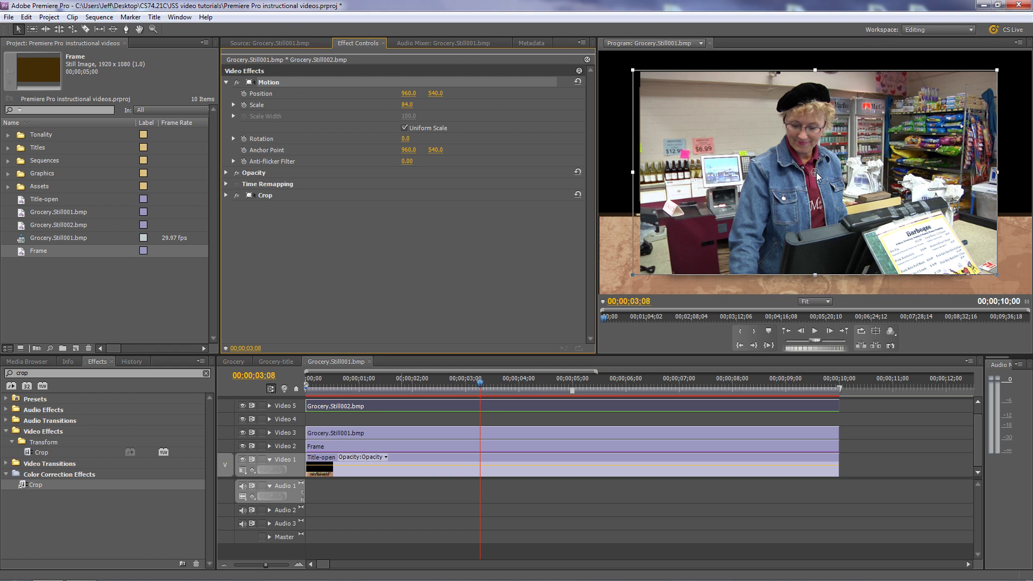
click(259, 197)
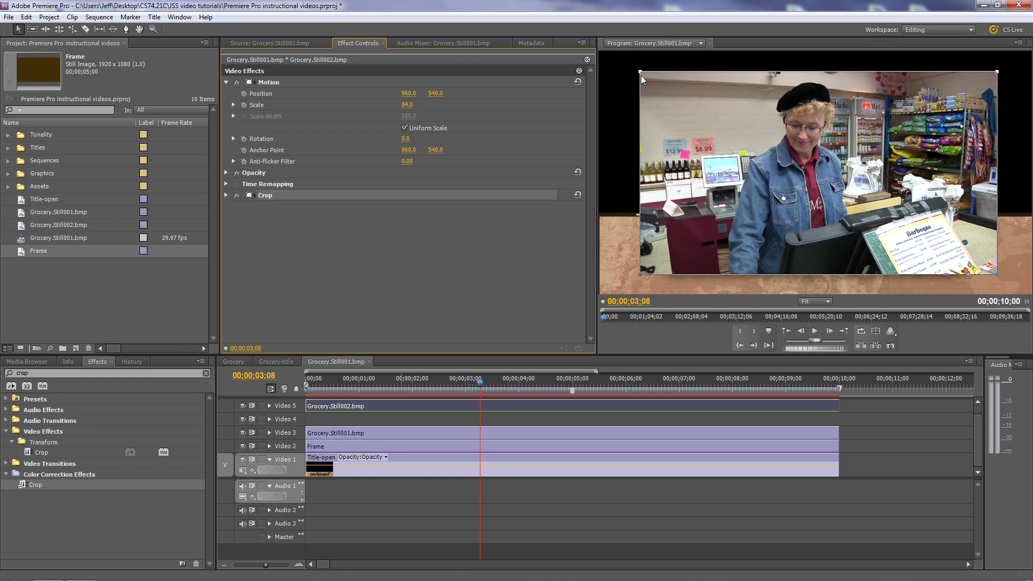
drag(641, 73, 763, 84)
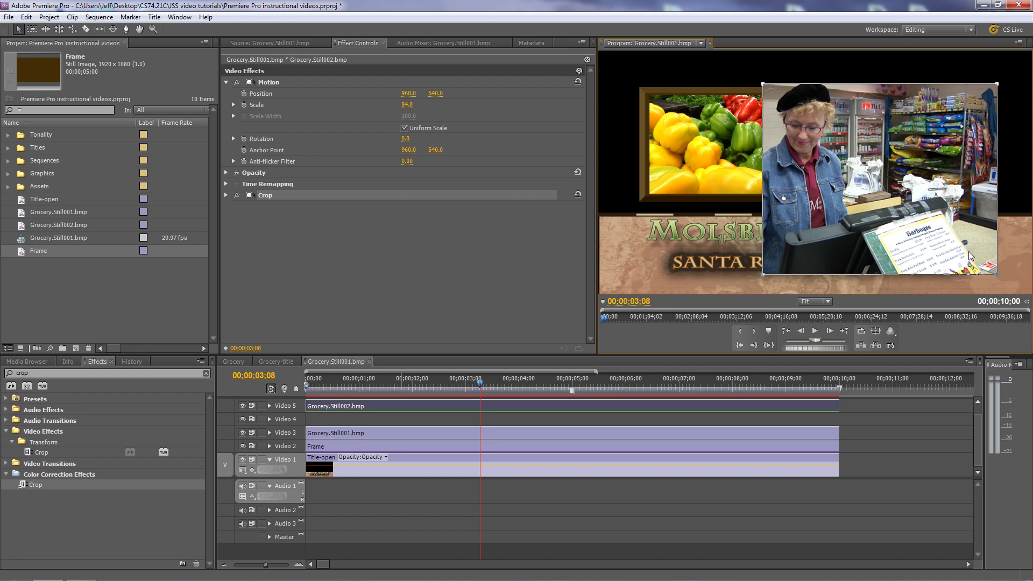
drag(996, 277, 848, 224)
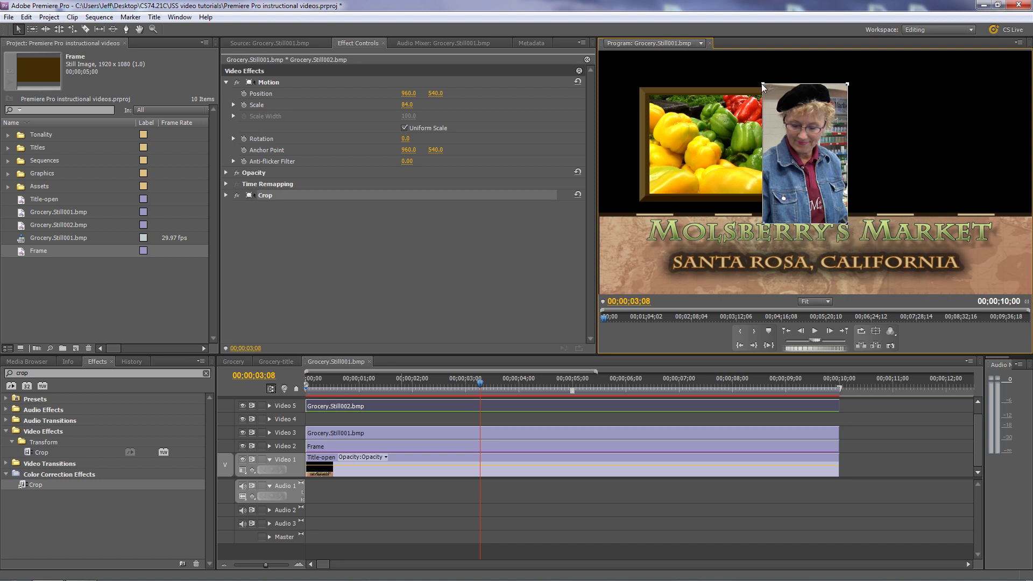
drag(762, 85, 755, 84)
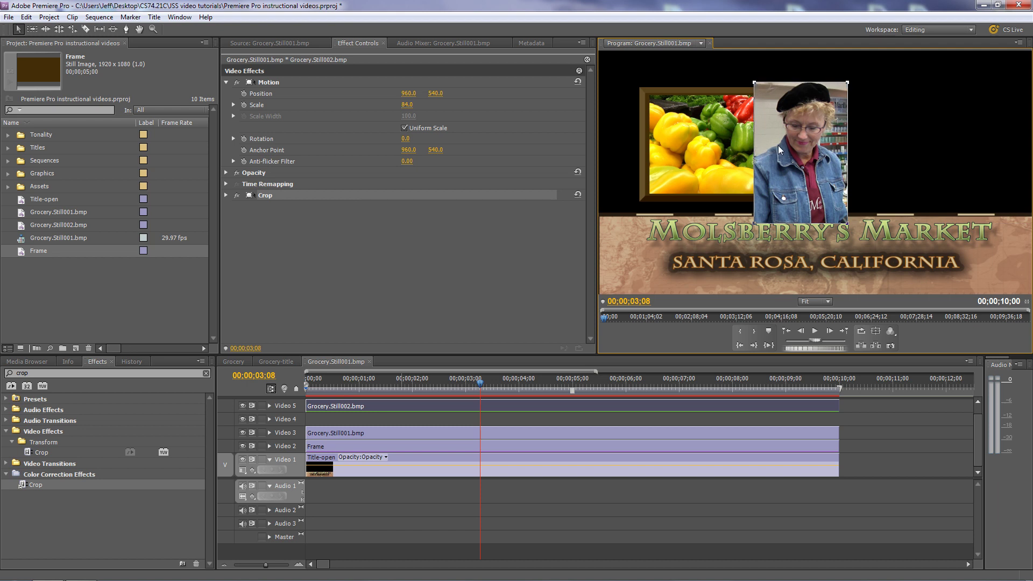
Move the cropped portrait to the upper right at position 1506.7, 457.6 and scale it to 71.2
click(266, 82)
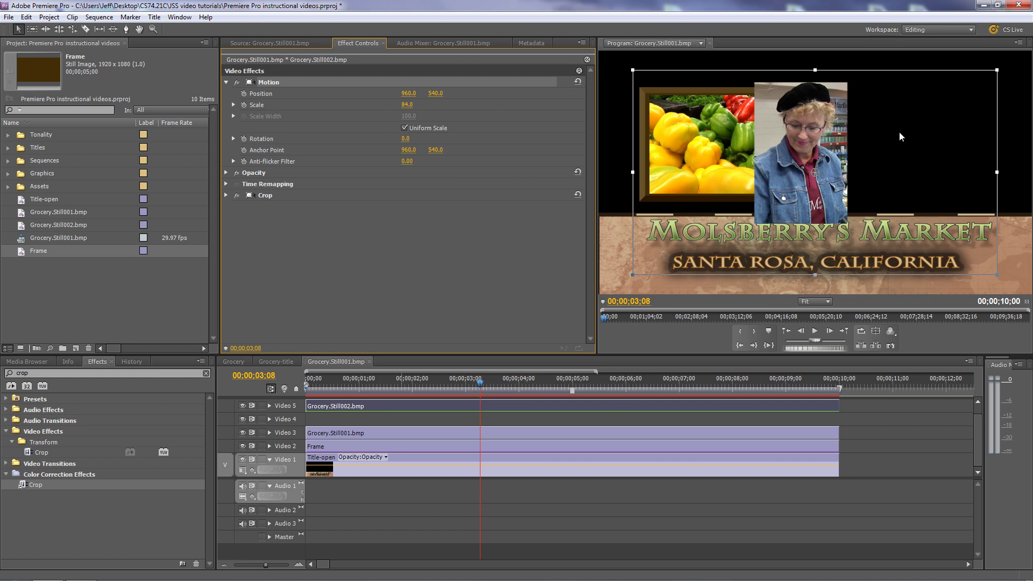
drag(902, 133, 1029, 120)
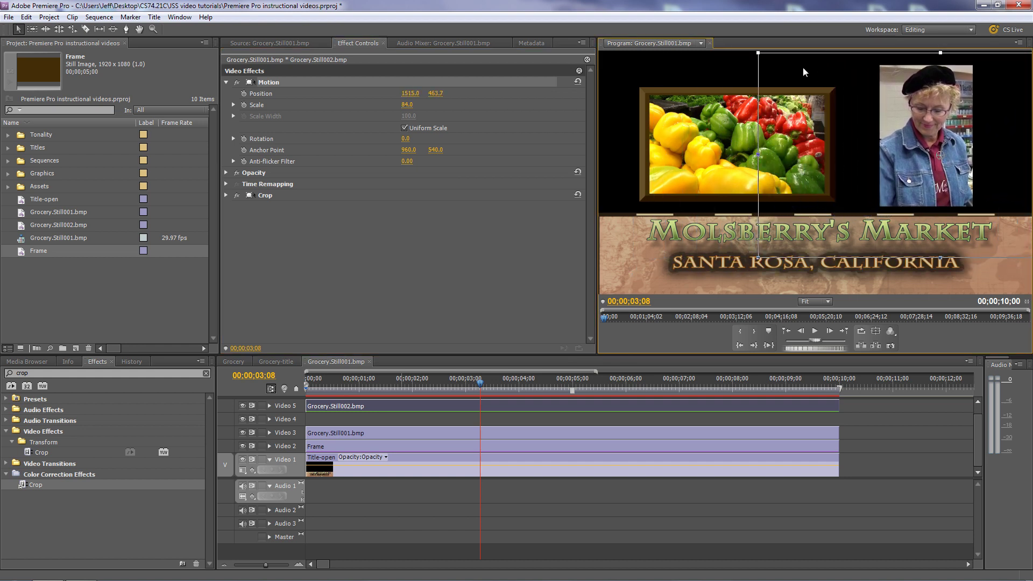
drag(758, 52, 786, 69)
drag(848, 109, 851, 125)
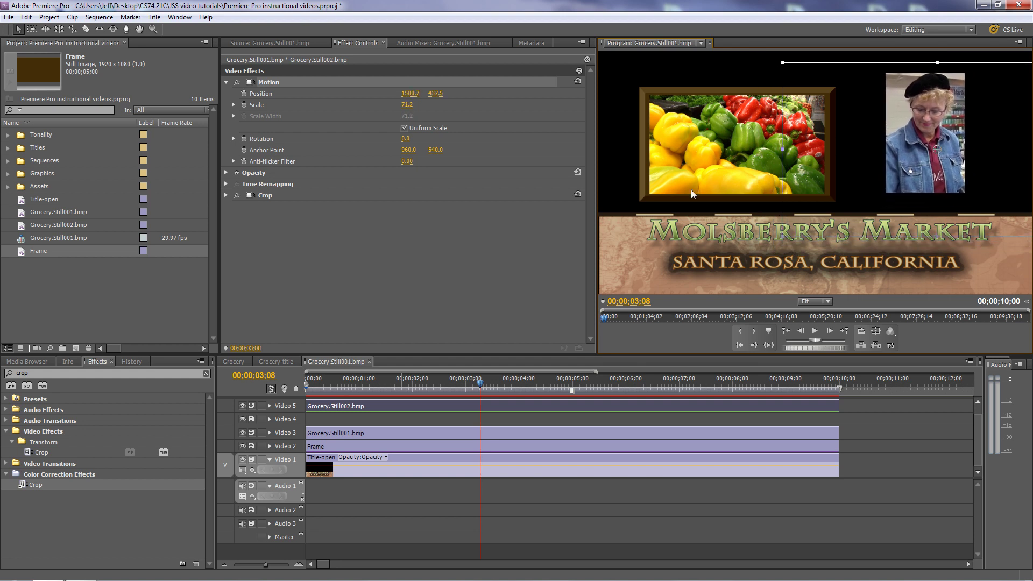
Copy the Frame clip from Video 2 and target Video 4 as the paste destination
click(625, 183)
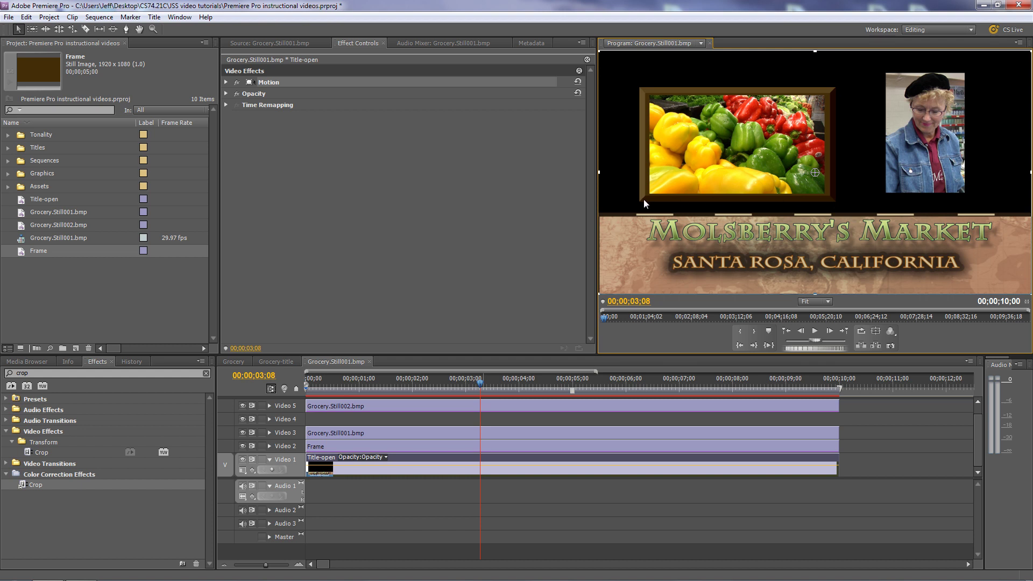
click(398, 446)
right_click(399, 447)
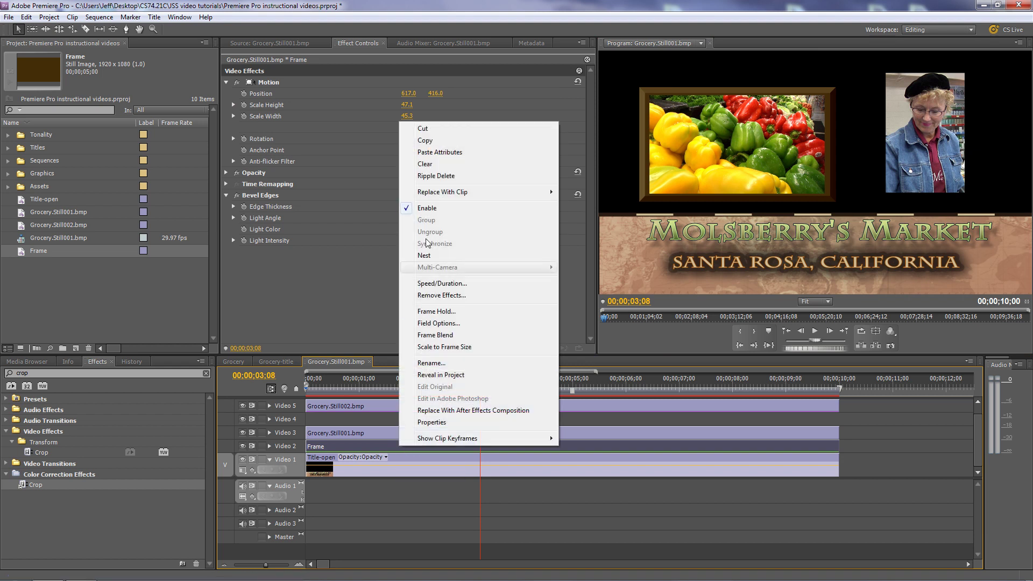
click(442, 141)
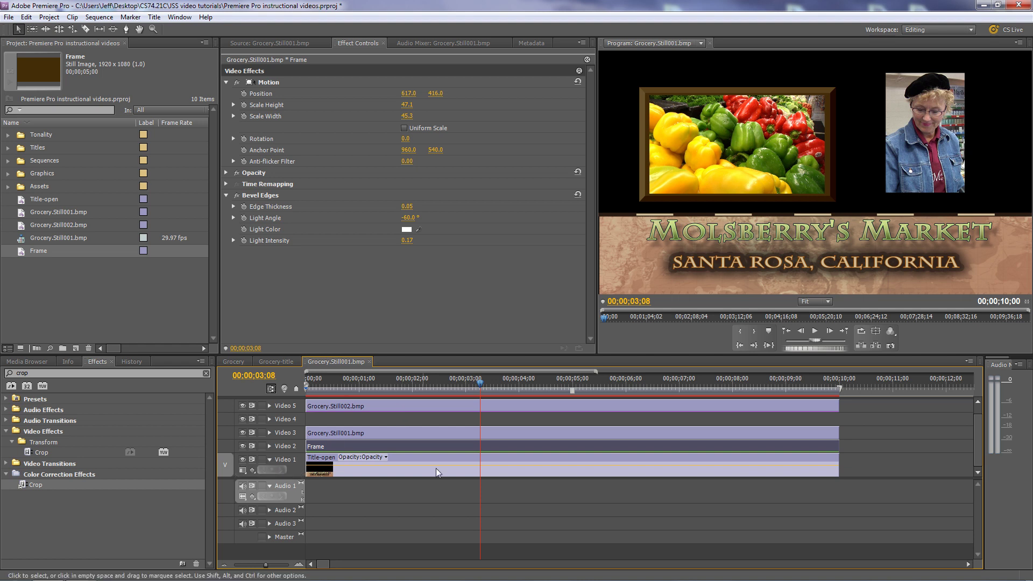
click(299, 418)
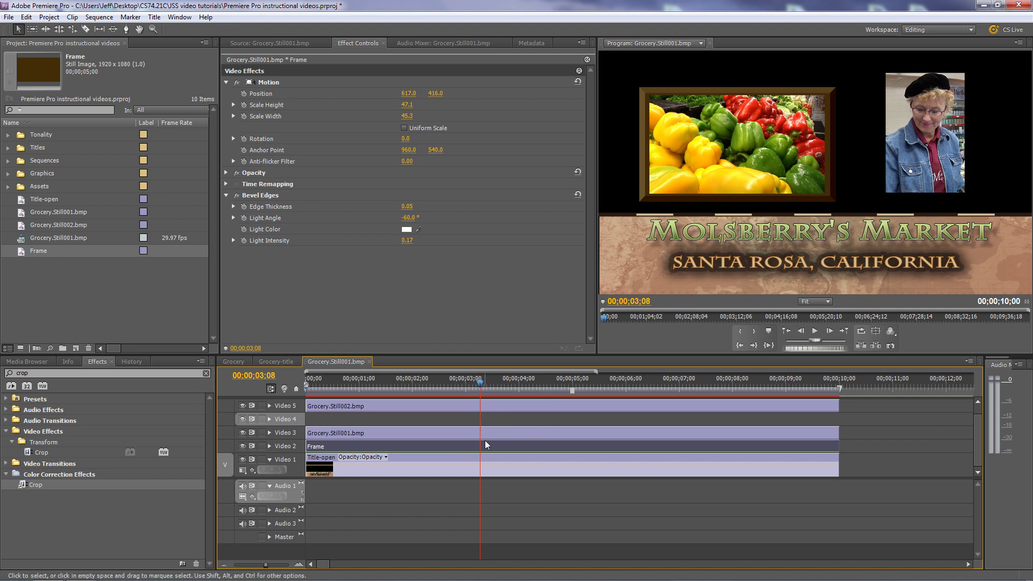
Paste the Frame copy onto Video 4 and move it to the sequence start
key(ctrl+v)
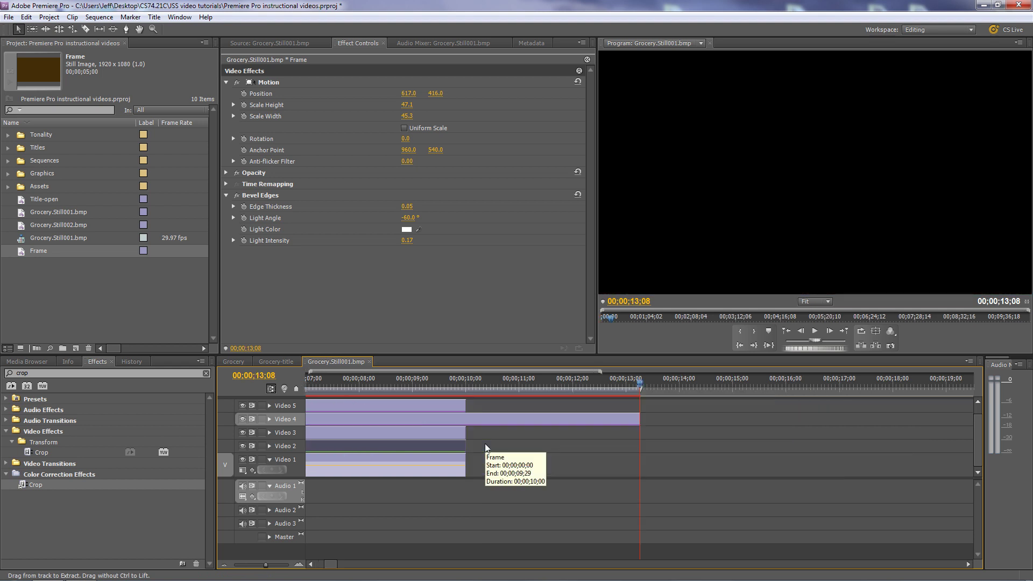
drag(336, 565, 312, 562)
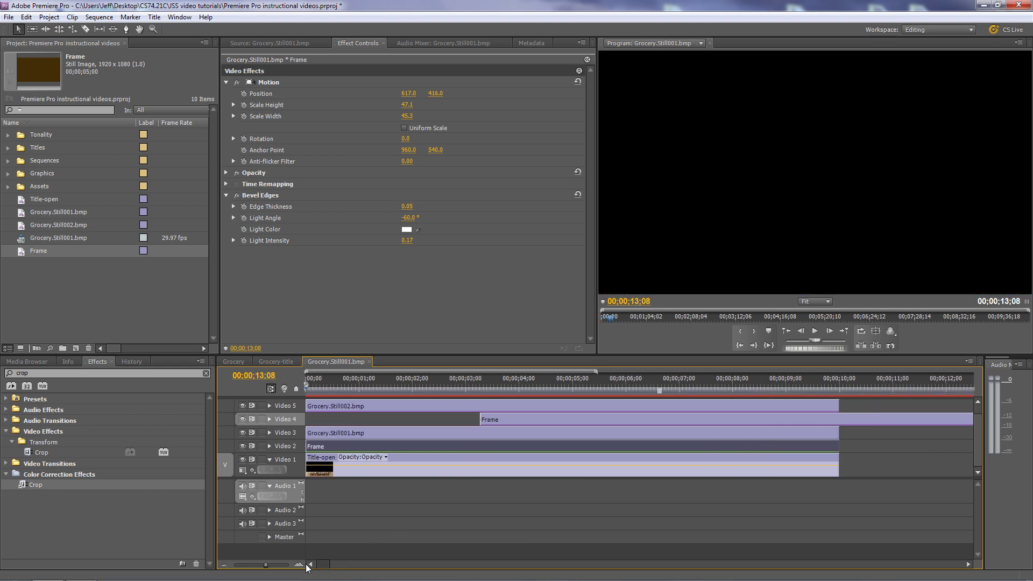
drag(559, 417, 368, 424)
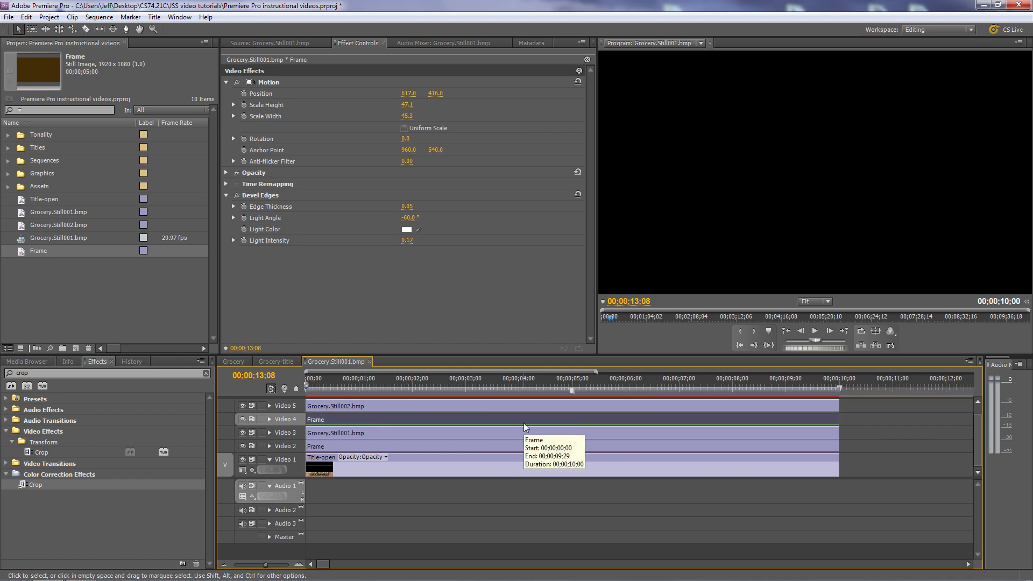
click(322, 383)
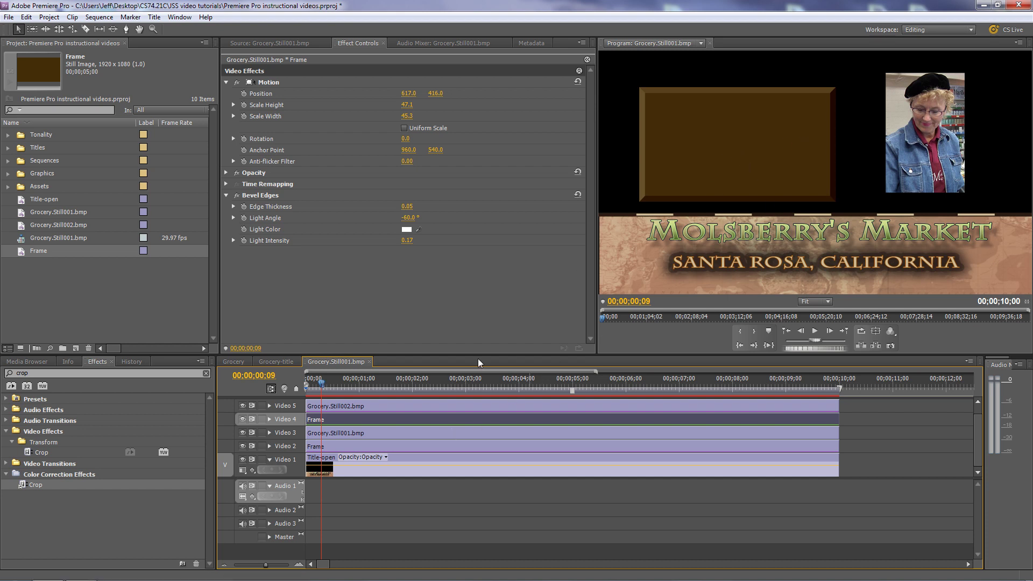
Fit the new brown frame around the upper-right portrait at width 22.0 and height 58.1
click(712, 146)
drag(760, 173, 888, 153)
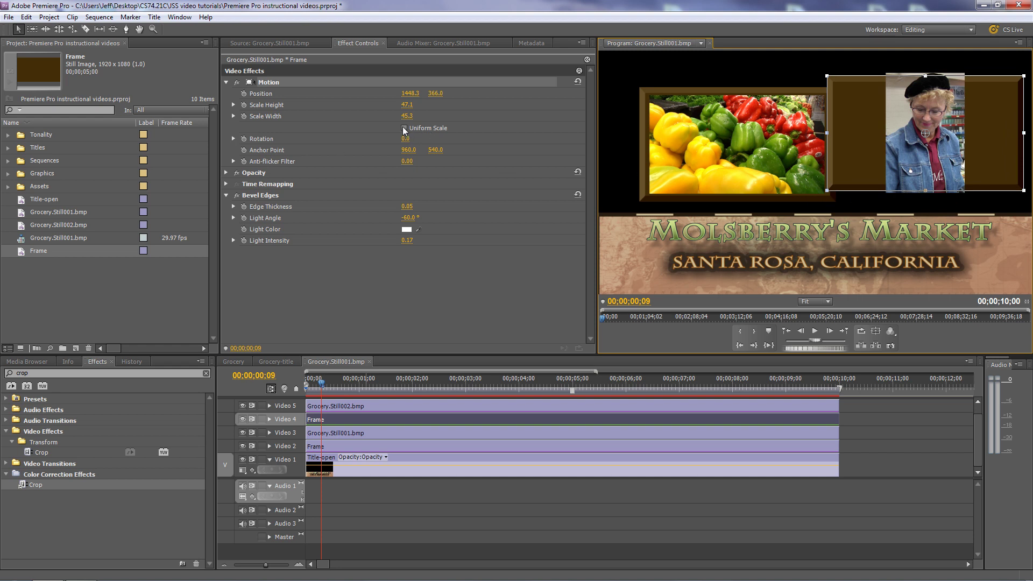
drag(925, 80, 924, 62)
key(ctrl+z)
key(ctrl+shift+z)
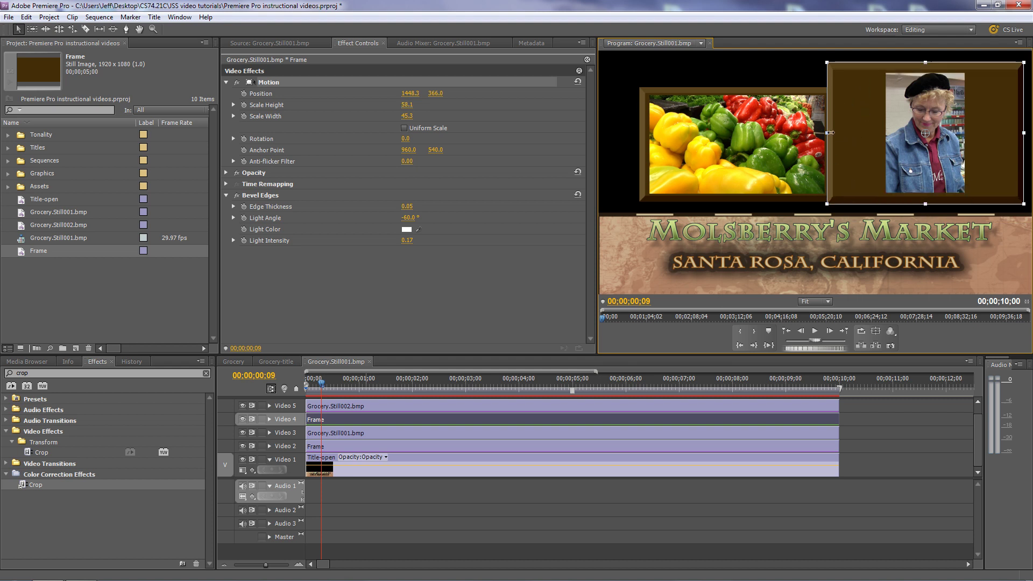
drag(828, 132, 880, 131)
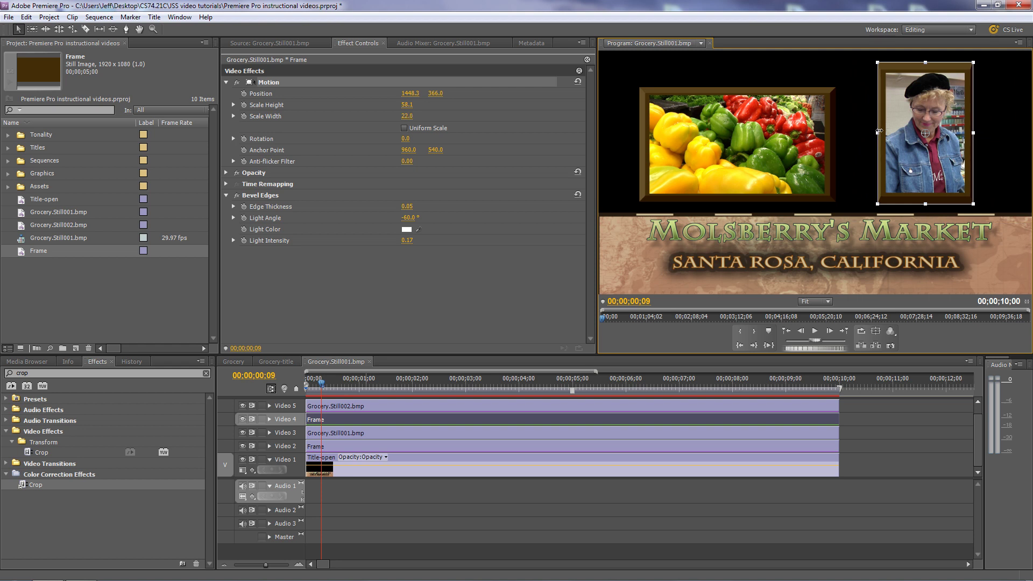
drag(939, 166, 940, 165)
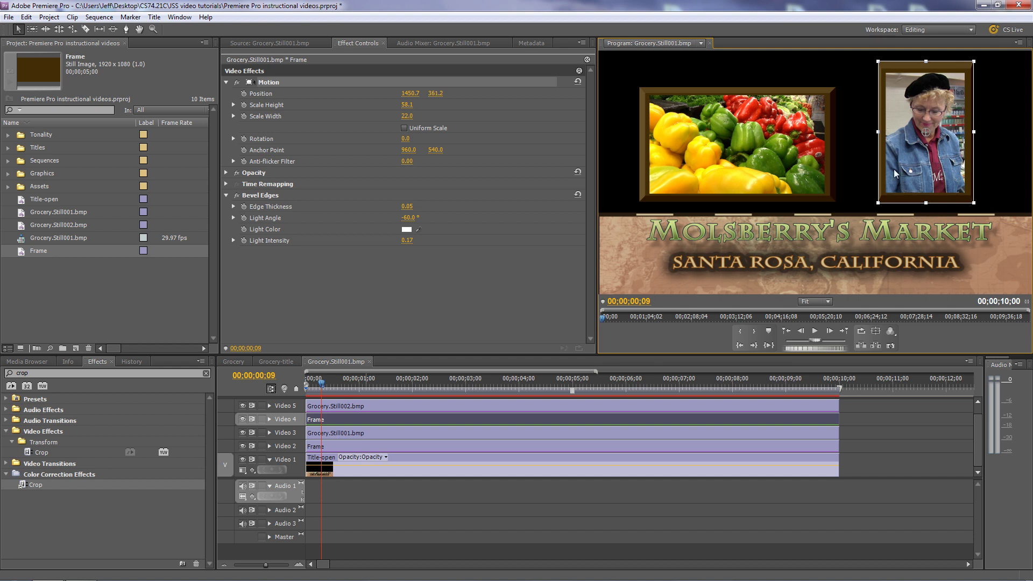
click(865, 175)
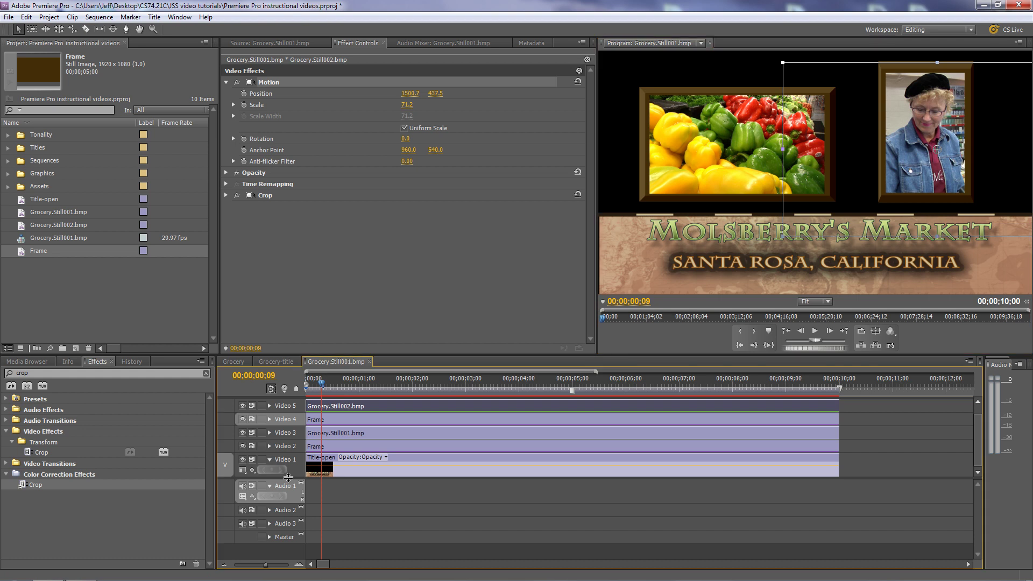
Enlarge the video tracks, deselect the portrait, and bring the Grocery sequence back at 00;00;42;16
drag(289, 478, 290, 489)
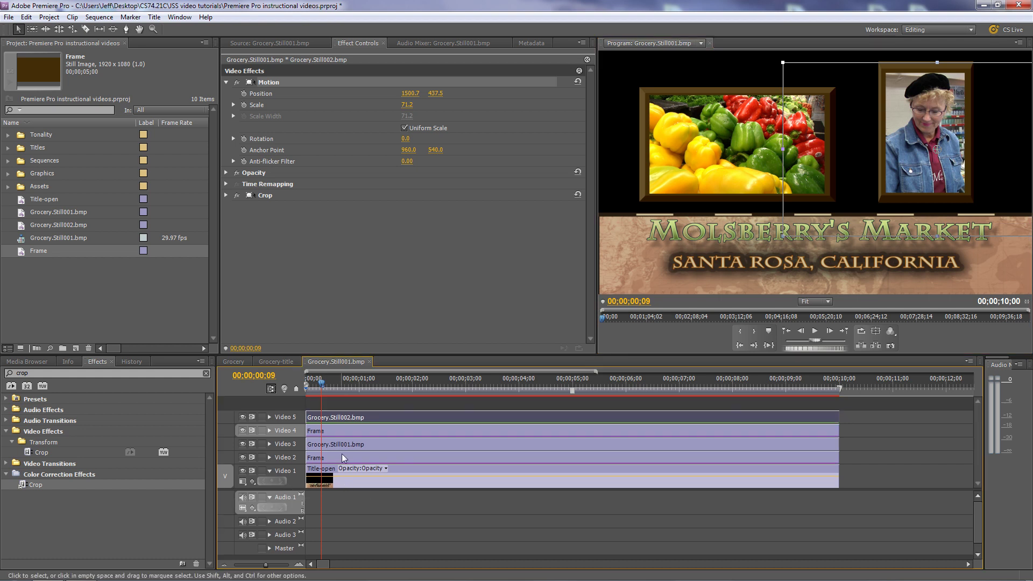
click(343, 515)
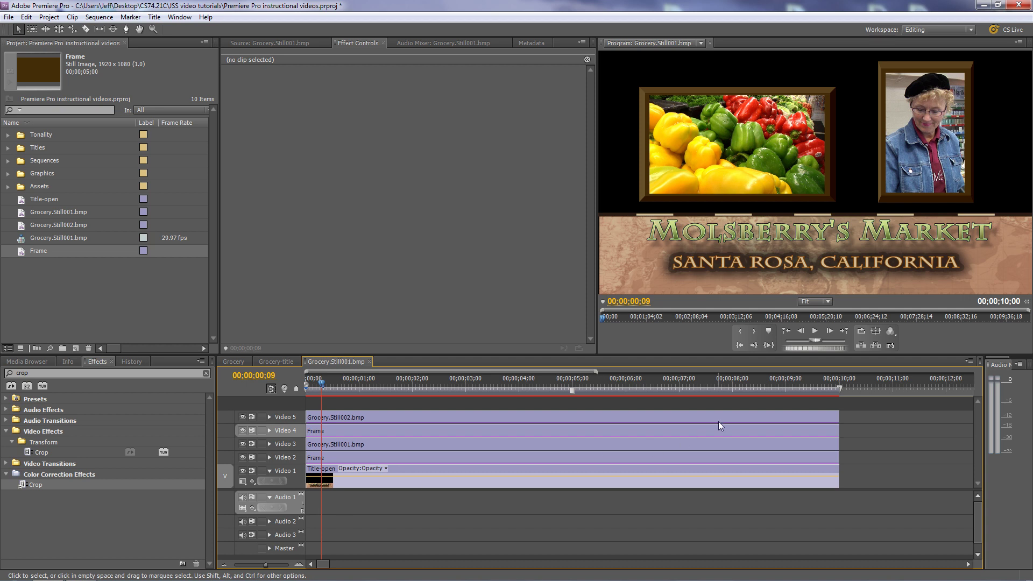
click(237, 357)
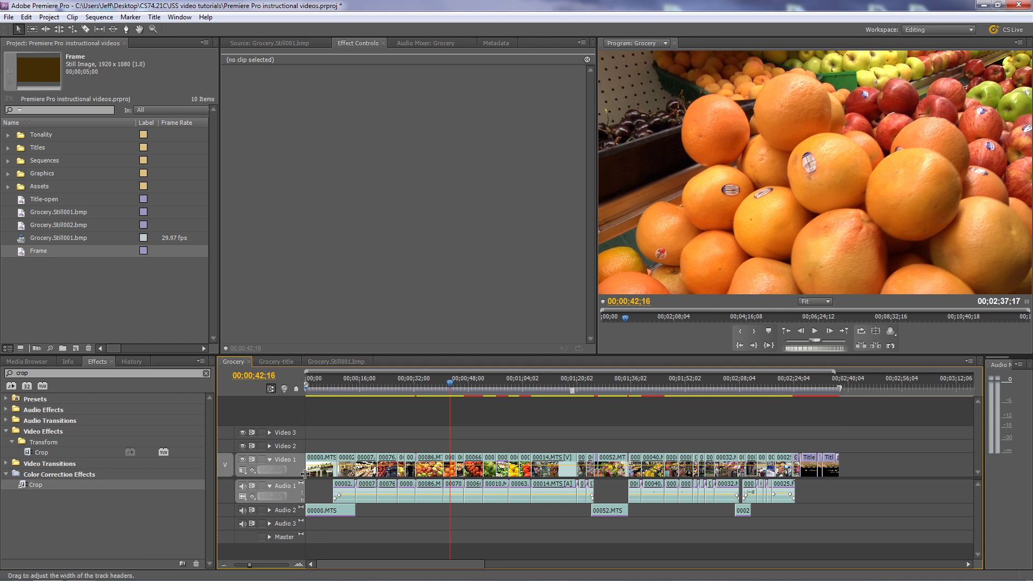
click(330, 362)
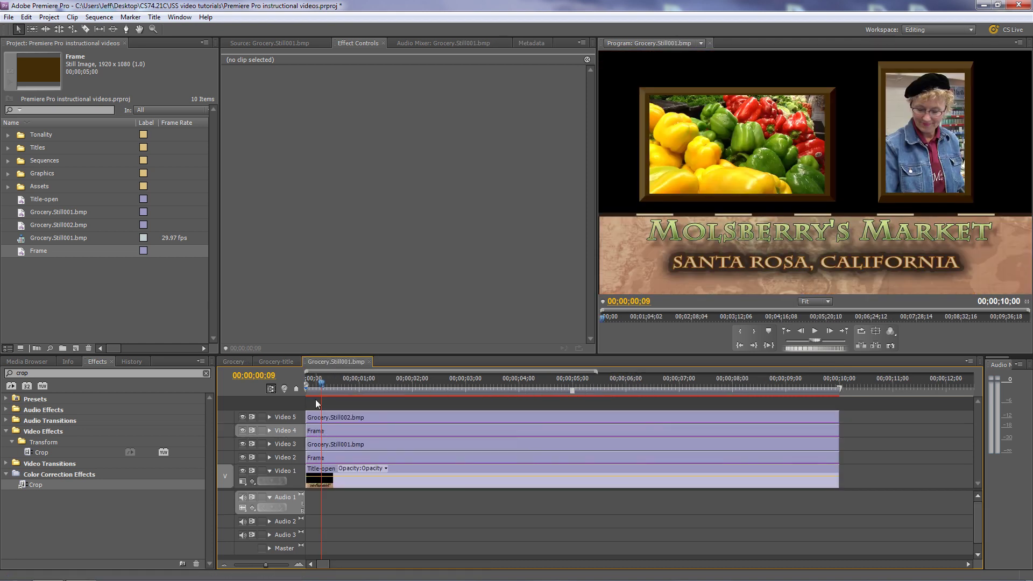
click(228, 361)
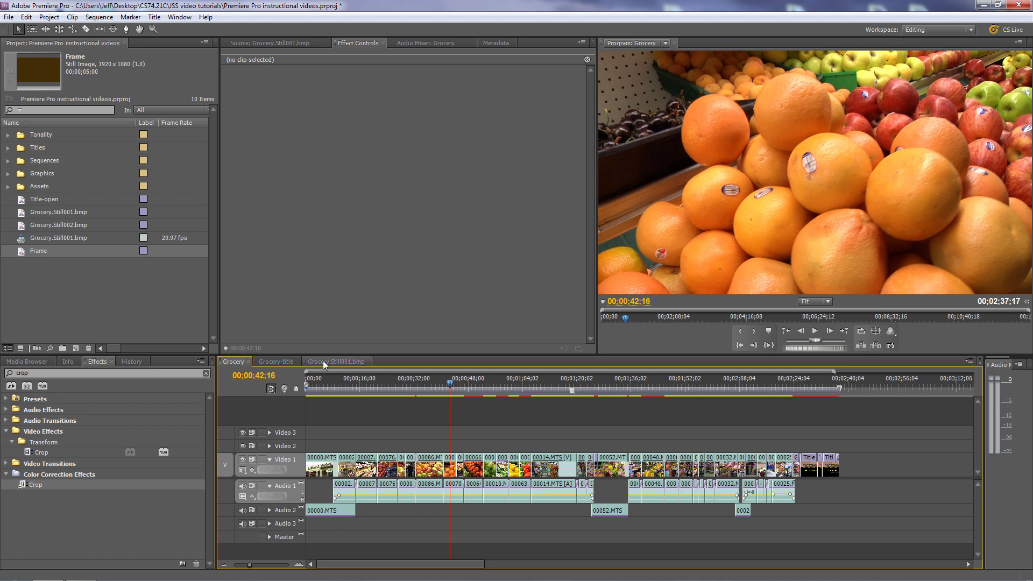
Insert the nested Grocery.Still001.bmp sequence at the start of Video 1, lengthening the edit to 00;02;47;17
click(21, 240)
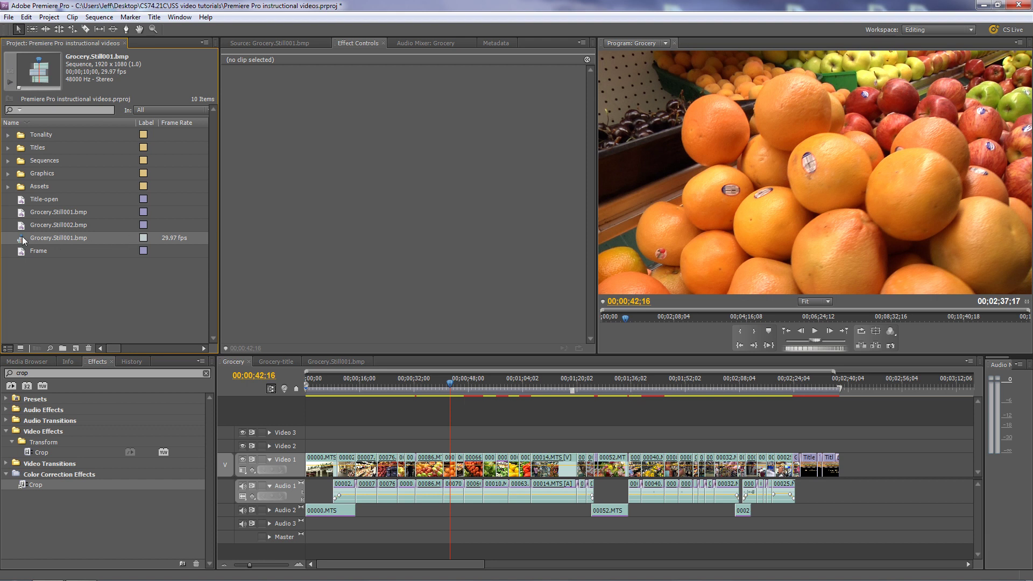
click(328, 361)
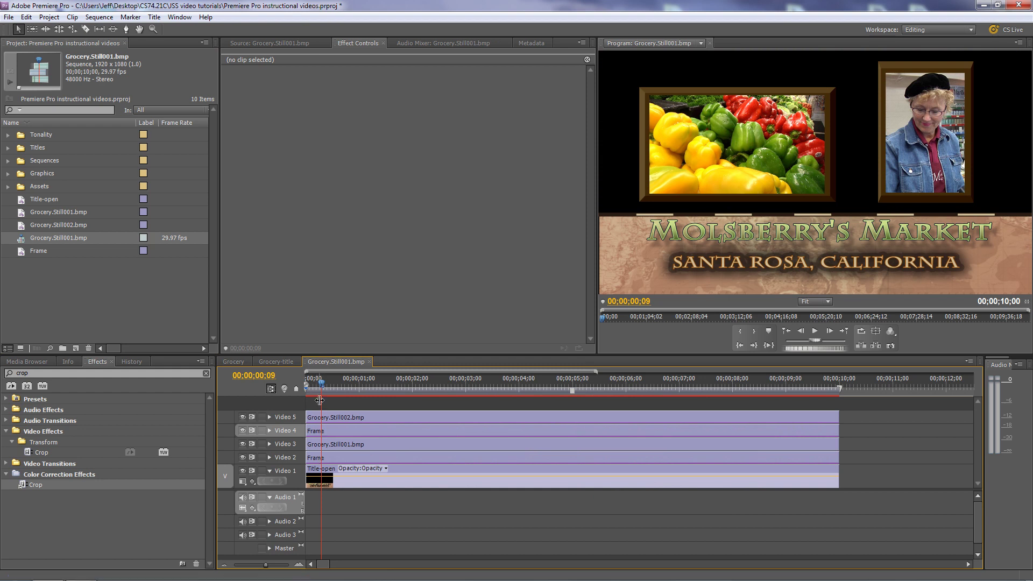
click(234, 362)
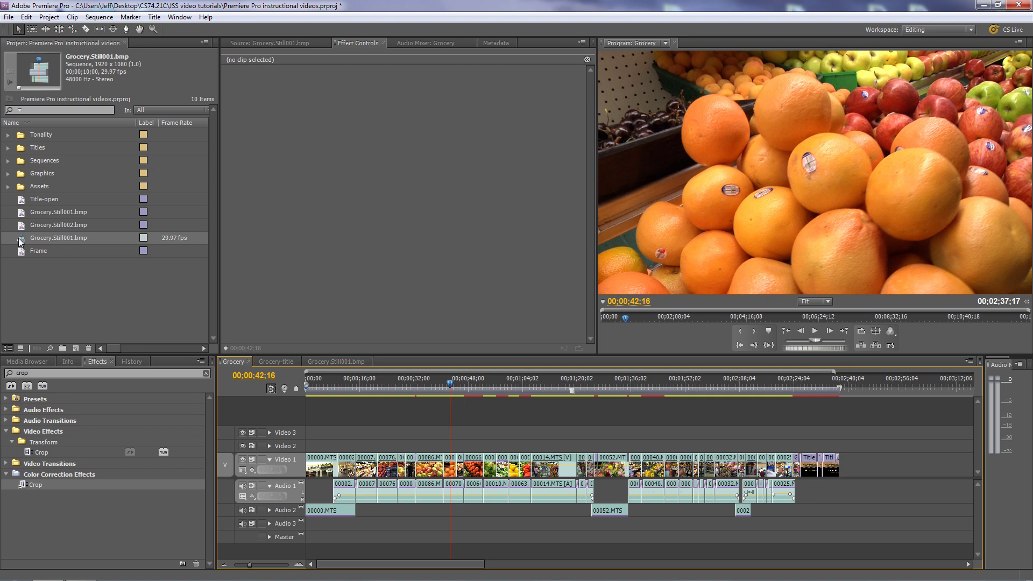
drag(19, 242, 309, 465)
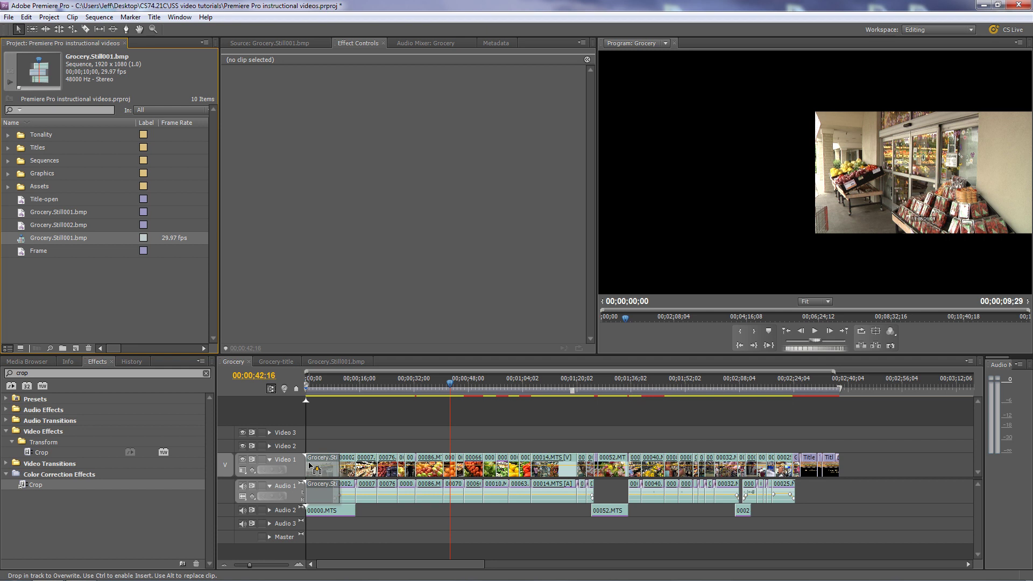
drag(310, 465, 310, 465)
key(ctrl)
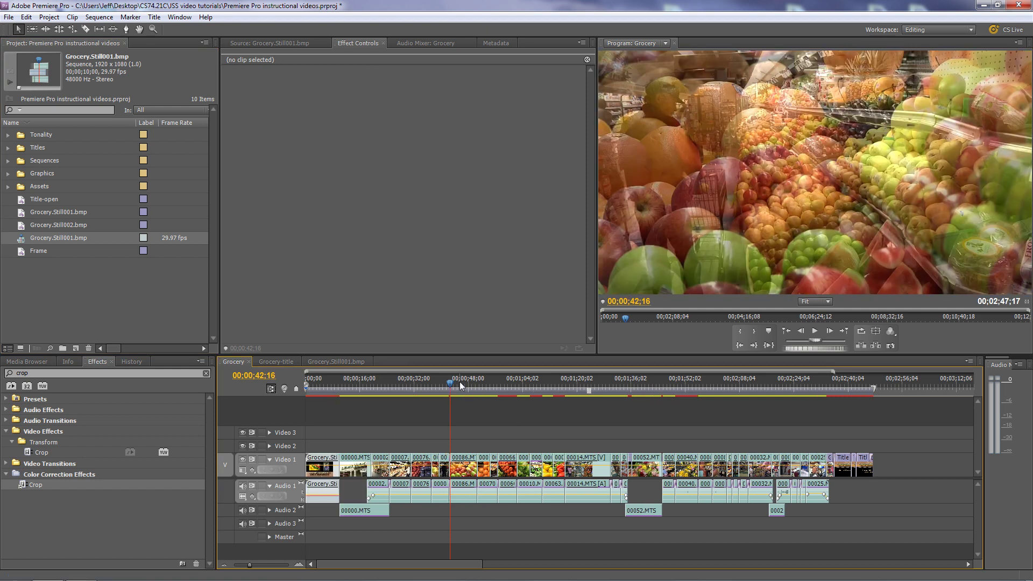
drag(429, 382, 311, 402)
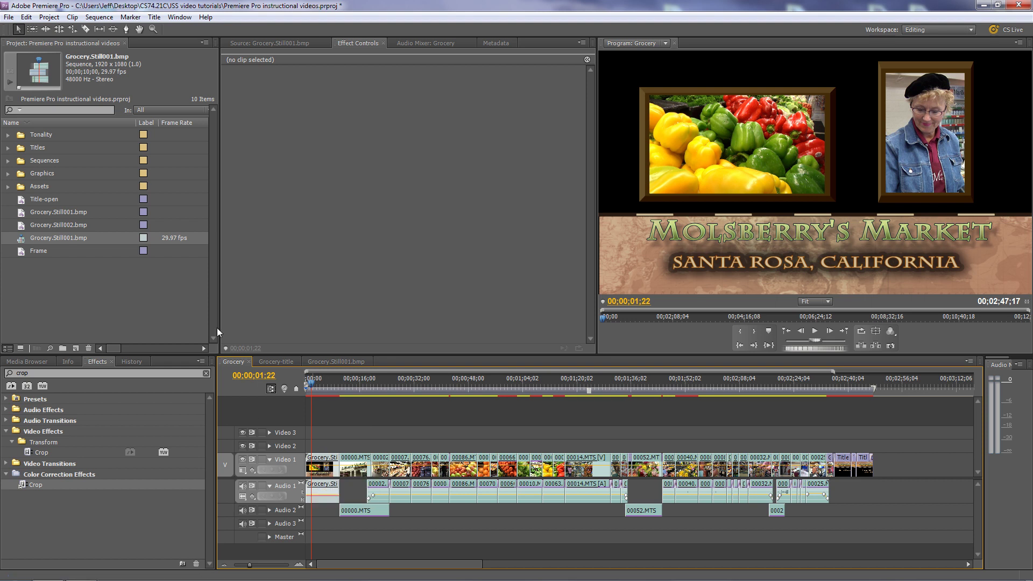
Add Cross Dissolve transitions at the start and end of the nested title clip
click(206, 373)
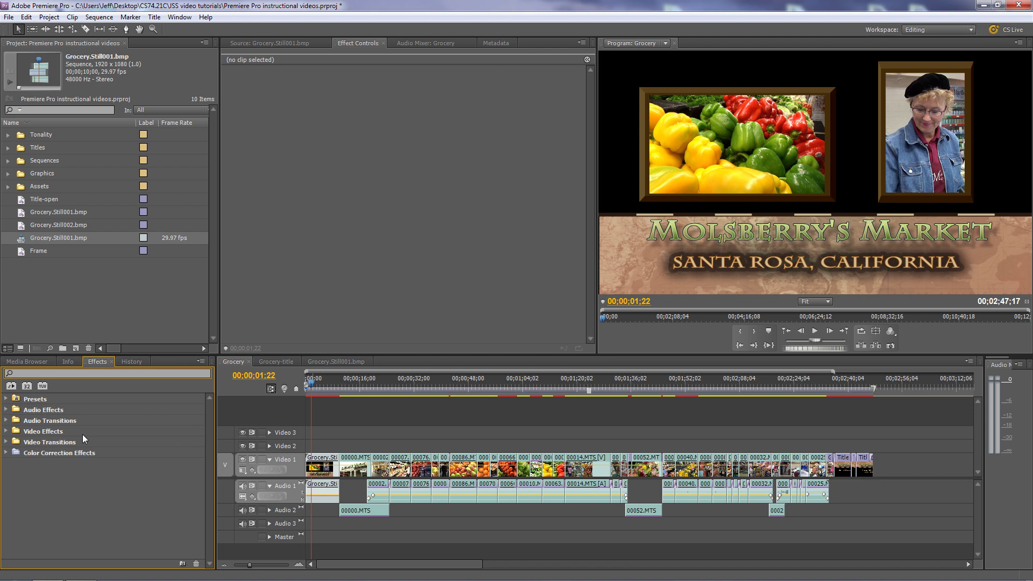
click(6, 441)
click(11, 463)
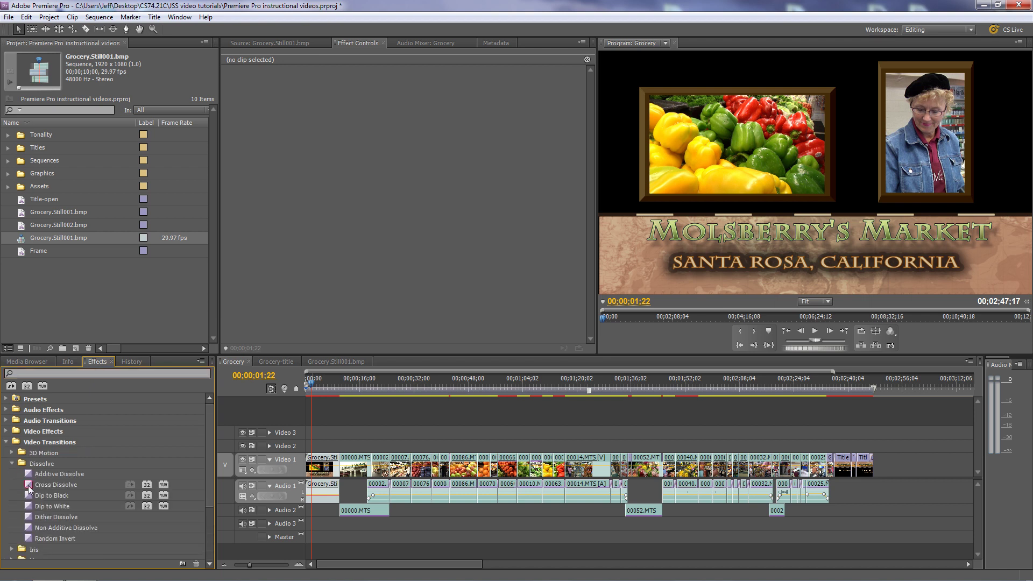
drag(56, 484, 313, 472)
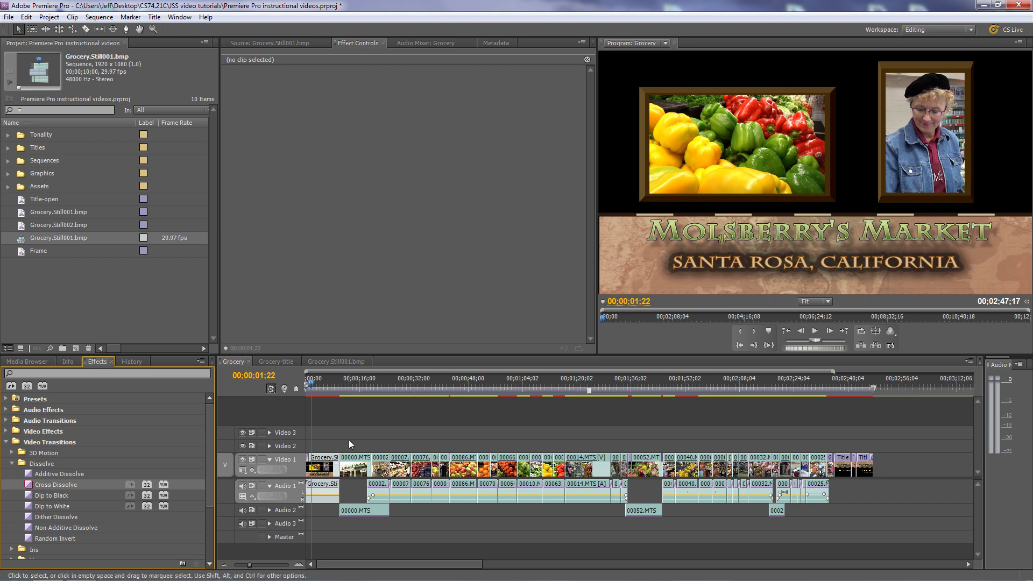
drag(350, 437, 885, 536)
drag(352, 465, 392, 465)
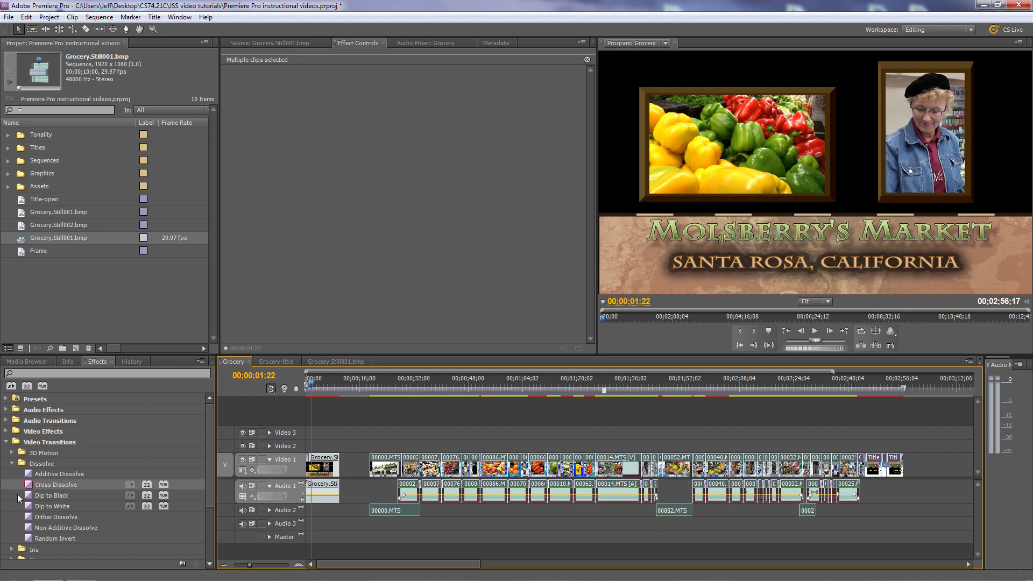
drag(34, 485, 337, 460)
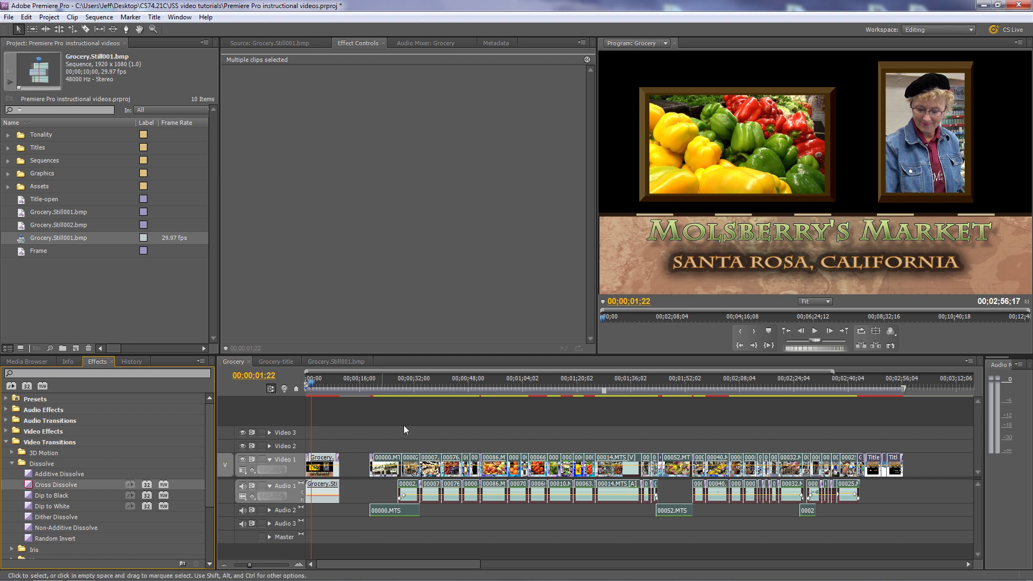
Ripple delete the gap after the title and play back the dissolve into the storefront clip
right_click(356, 466)
click(390, 474)
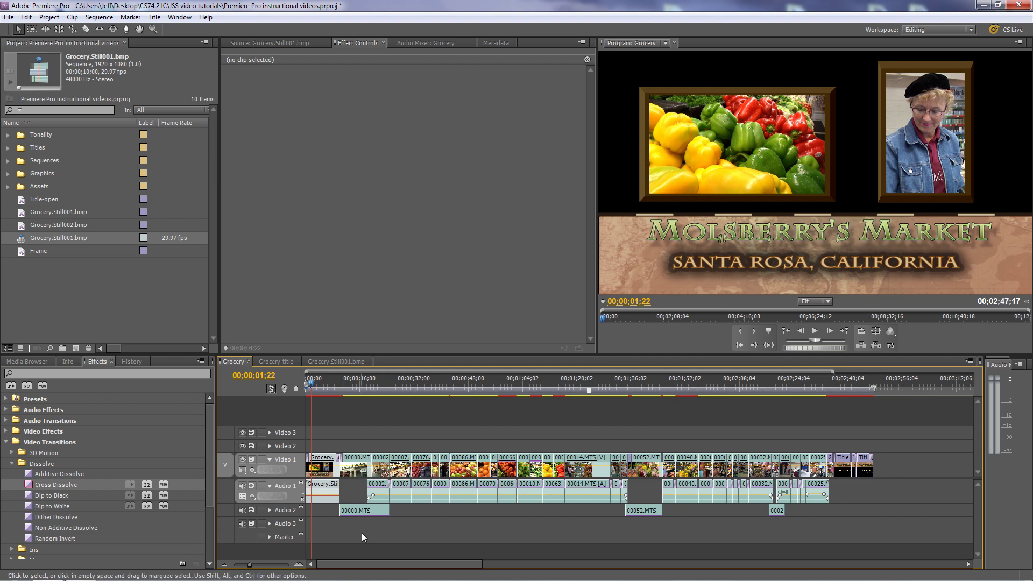
click(318, 385)
drag(318, 382, 334, 382)
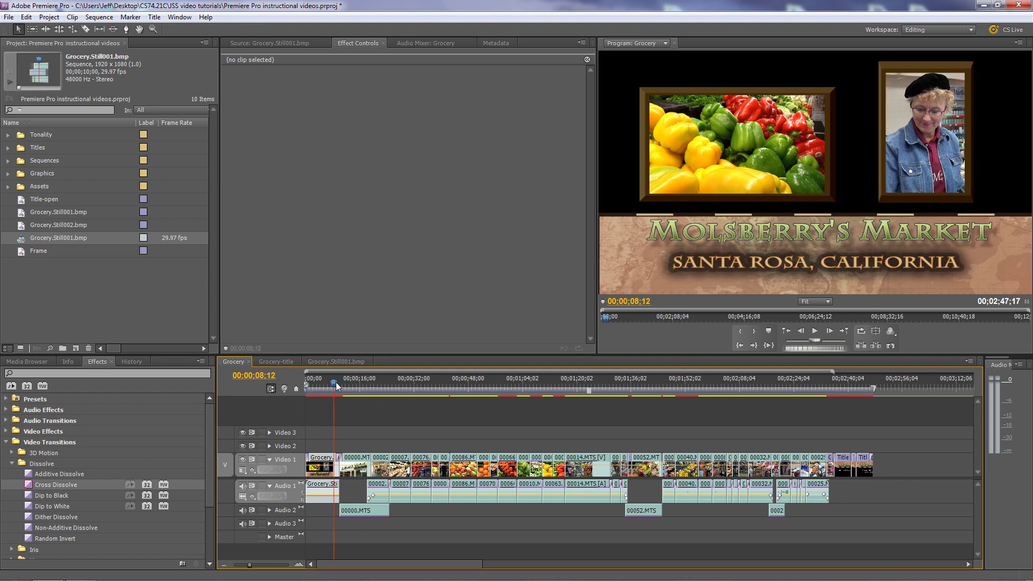
key(space)
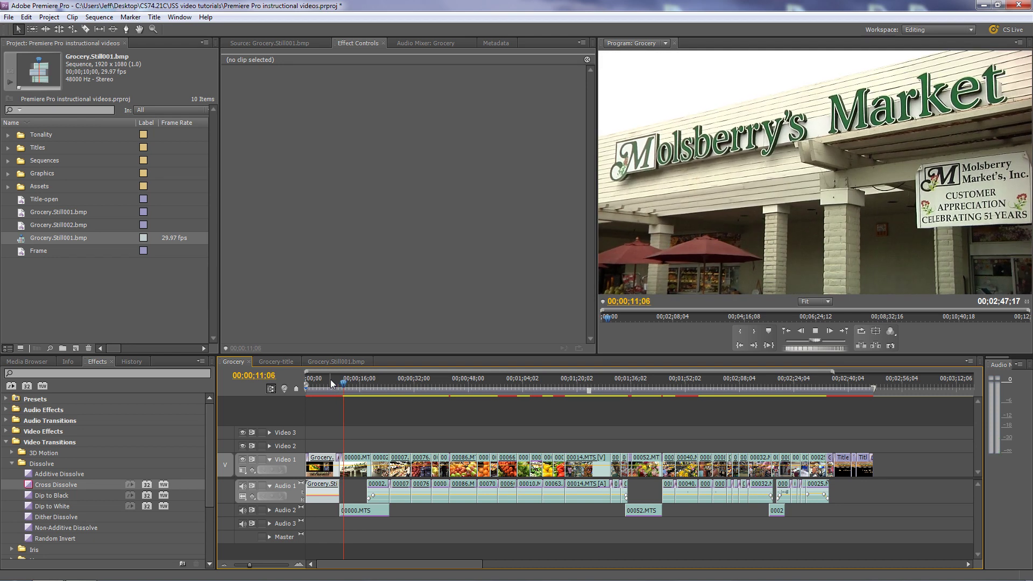
key(space)
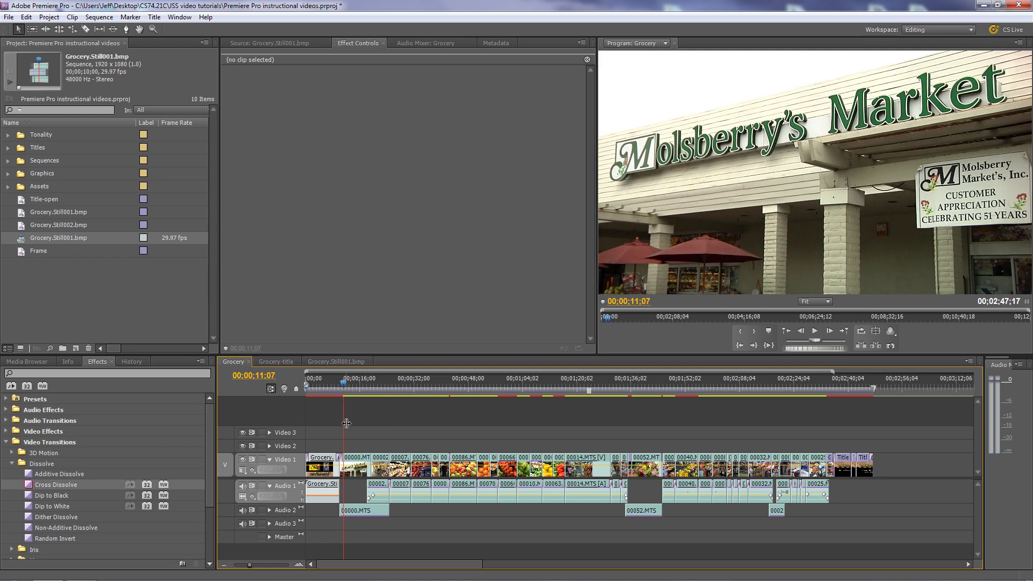
click(338, 382)
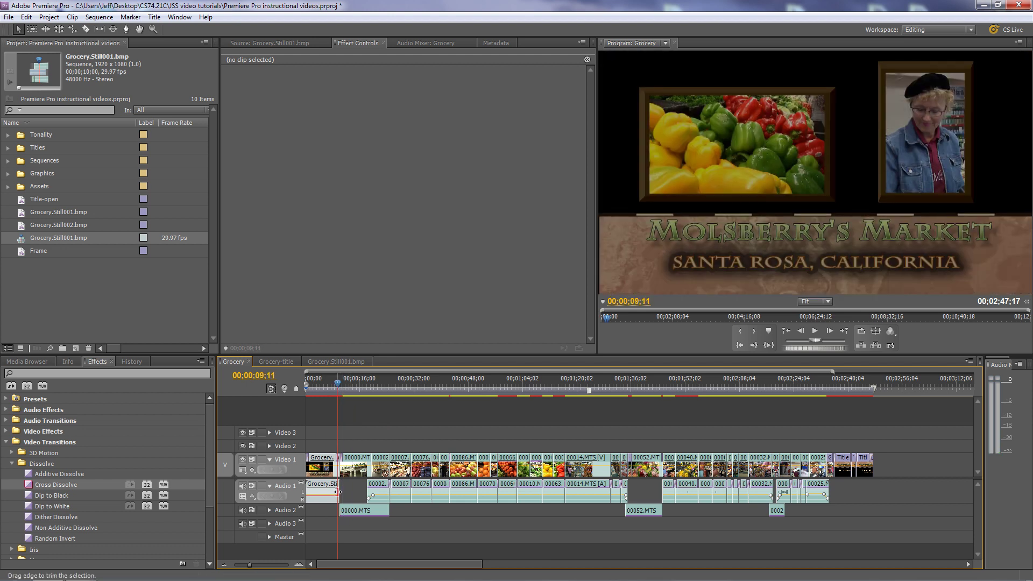
Extend the 00000.MTS audio's left edge so it starts under the end of the title
key(=)
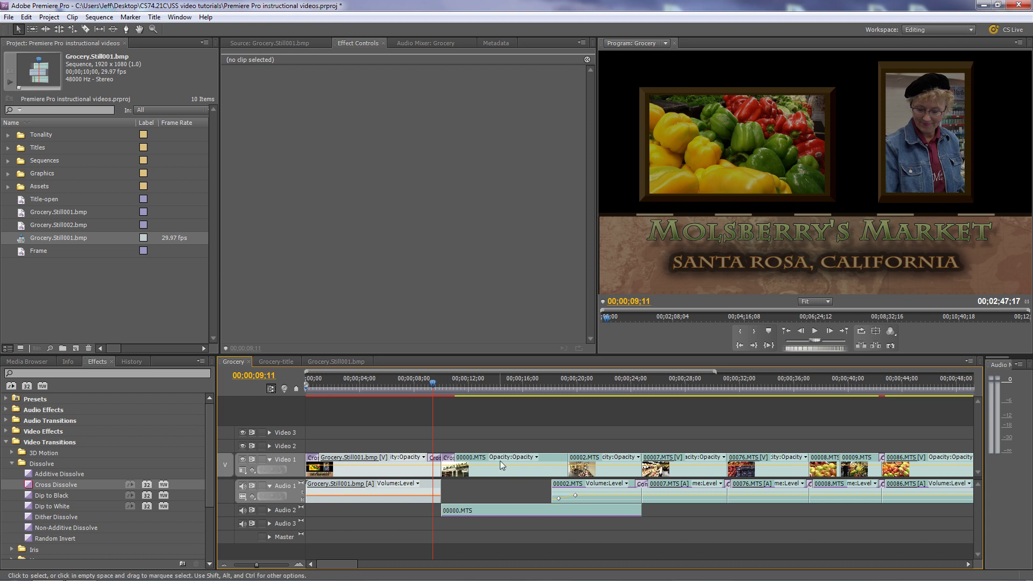
mouse_move(437, 387)
mouse_down()
mouse_move(449, 386)
mouse_move(433, 386)
mouse_up()
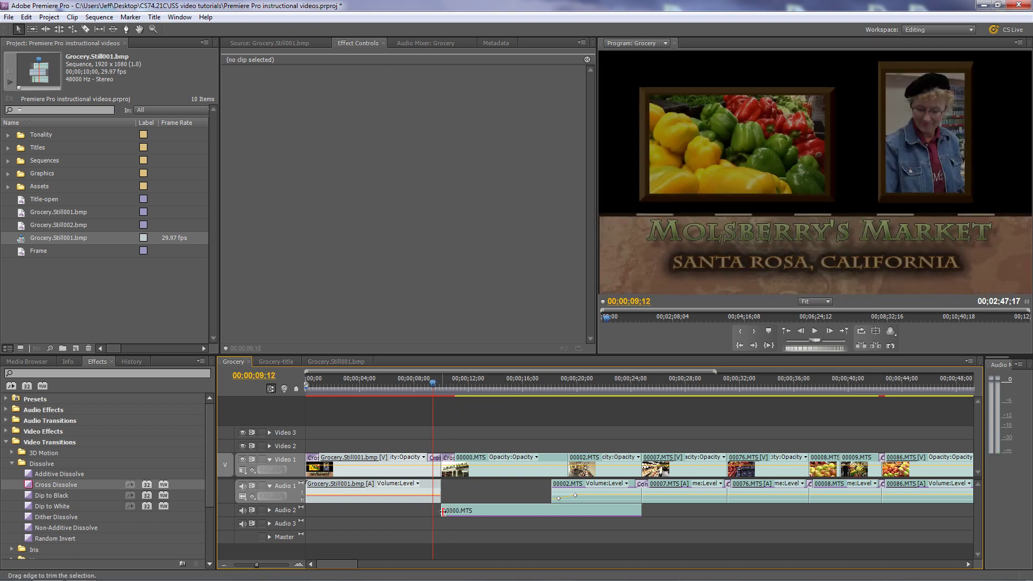
drag(440, 509, 428, 510)
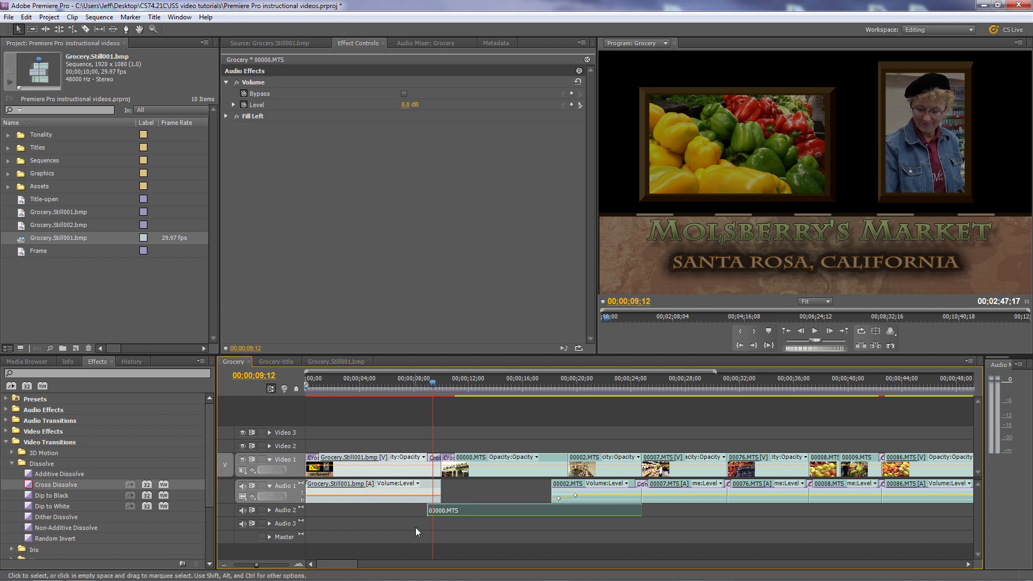
Add two volume keyframes on Audio 2, fading up from silence at 00;00;09;00 to 0.0 dB
click(269, 511)
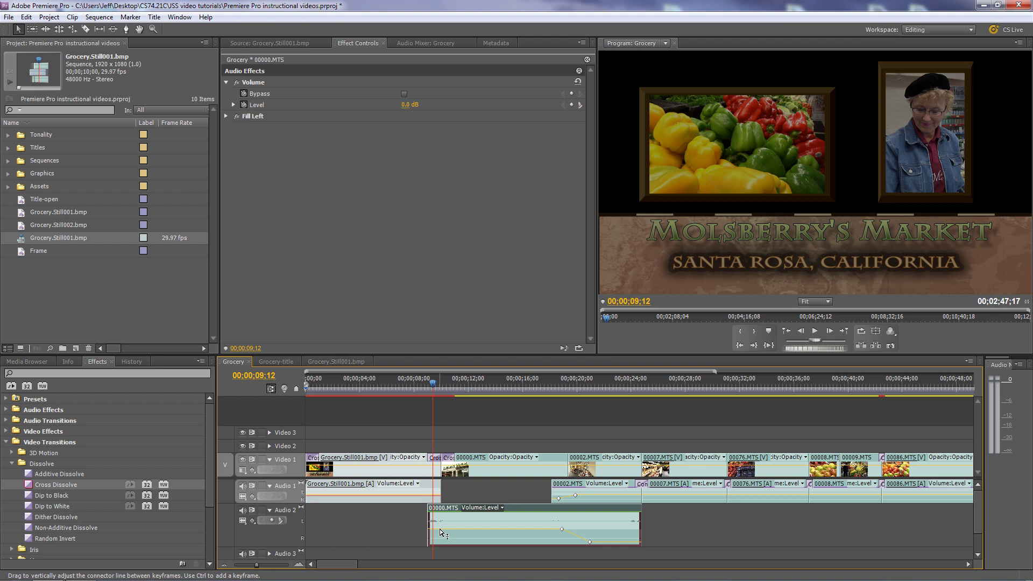
drag(440, 528, 447, 532)
key(ctrl)
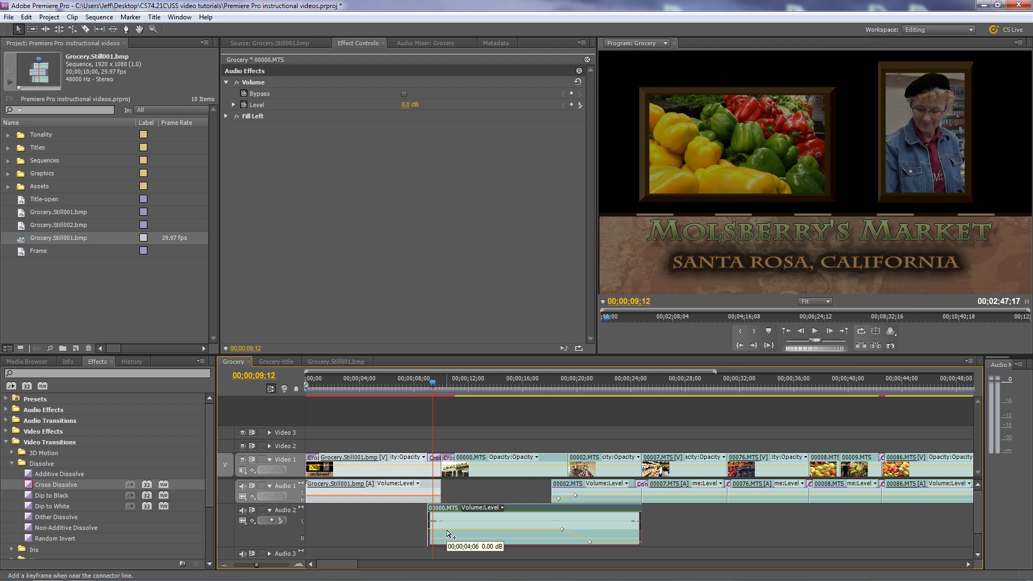
ctrl+click(447, 531)
ctrl+click(435, 529)
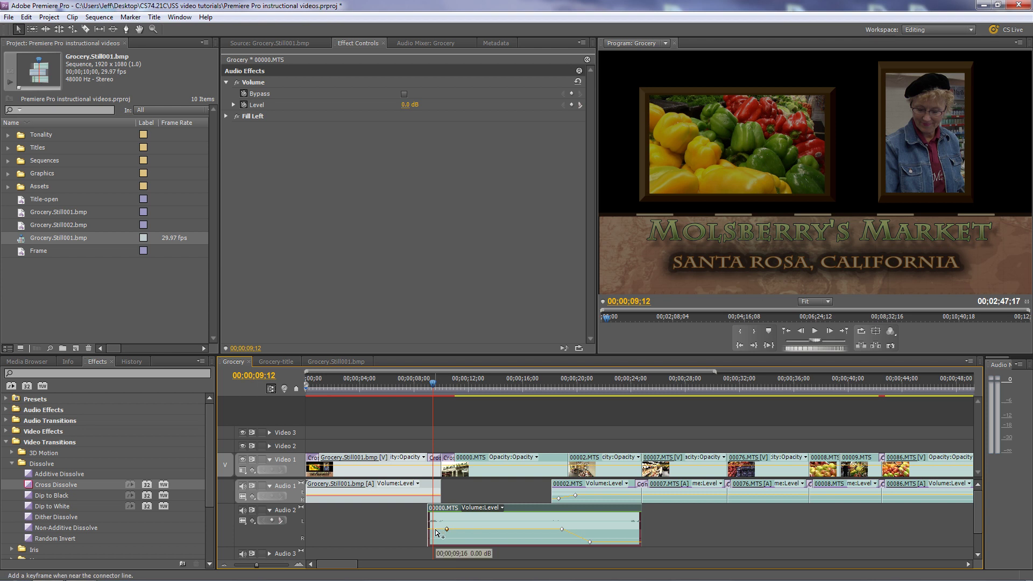
drag(436, 530, 430, 541)
Play back from just before the audio fade-in to check it
click(429, 387)
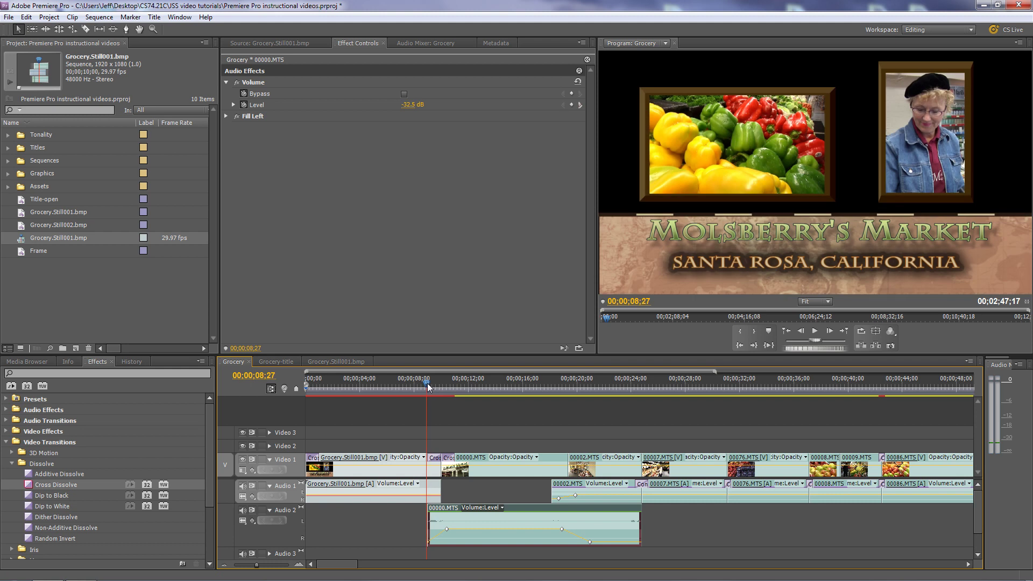
key(space)
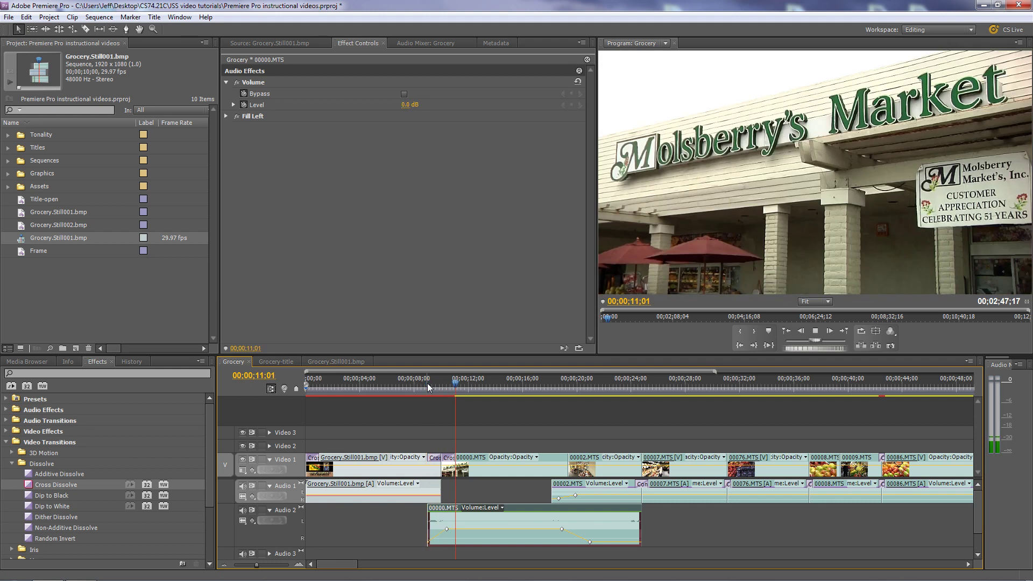
key(space)
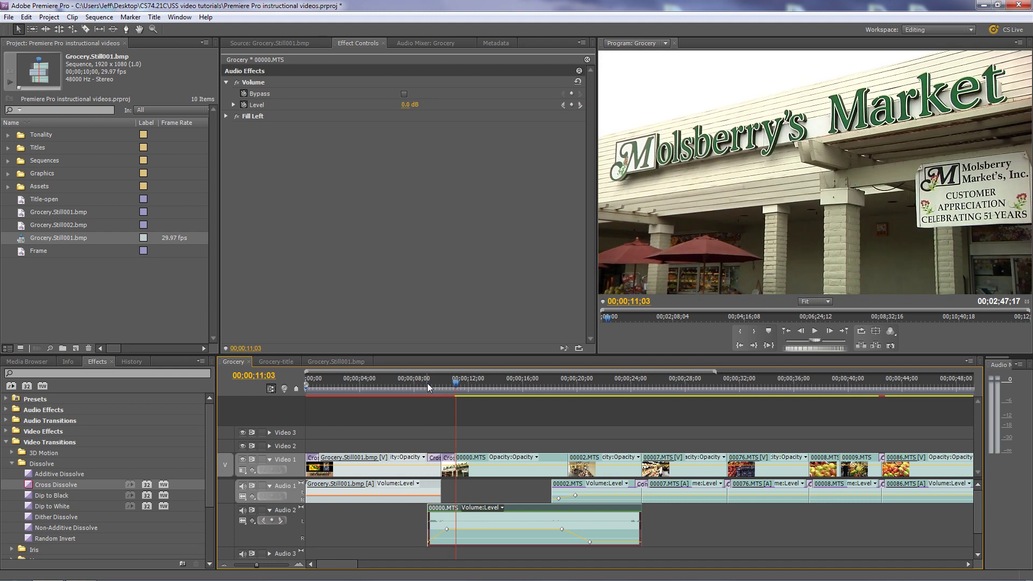